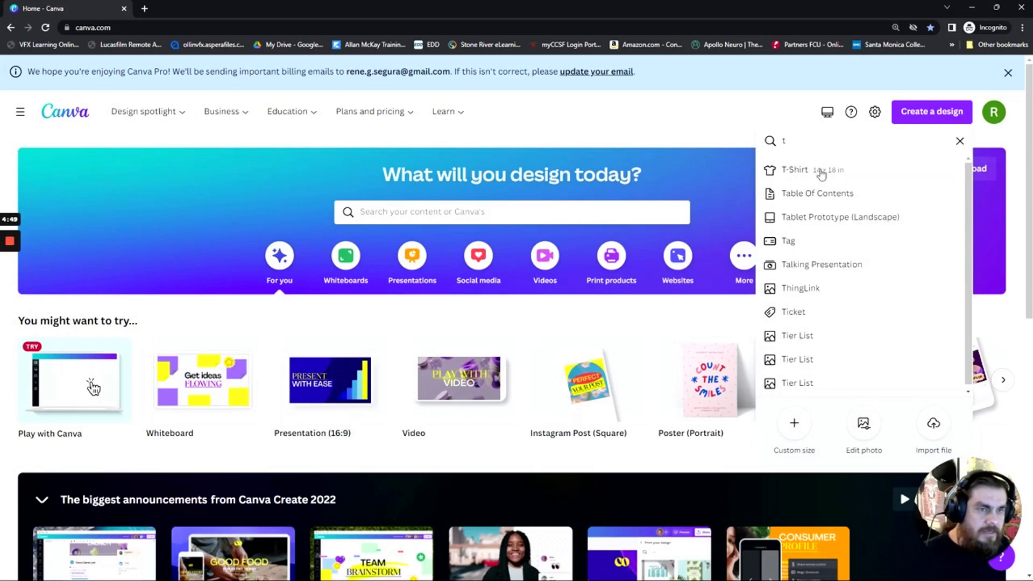
Create a blank T-shirt design and dismiss the design tips
{"action": "left_click", "coordinate": [818, 170]}
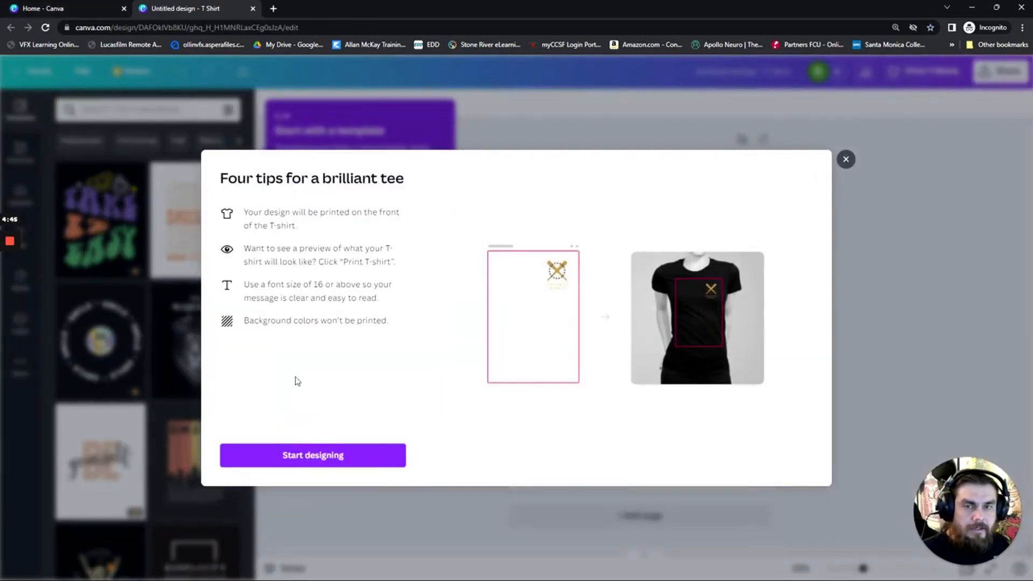
{"action": "left_click", "coordinate": [845, 160]}
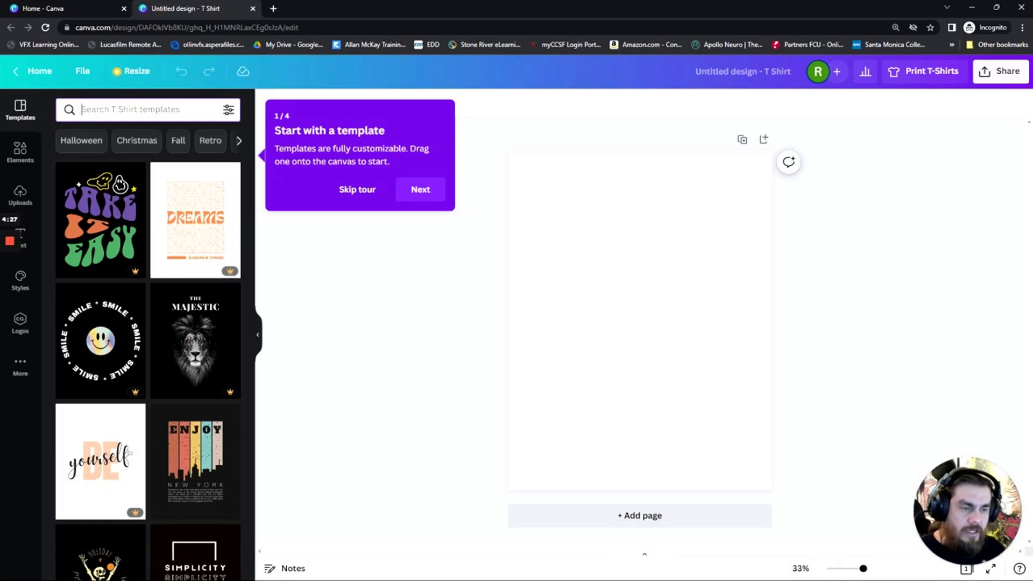
Search the T-shirt templates for "ghost" and browse the results
{"action": "type", "text": "gho"}
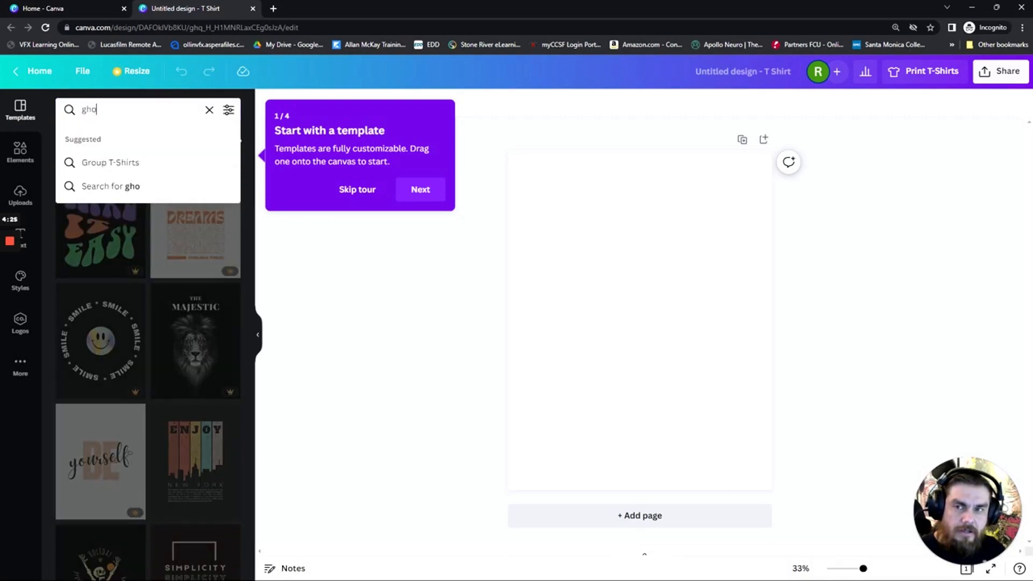
{"action": "type", "text": "st"}
{"action": "key", "text": "Return"}
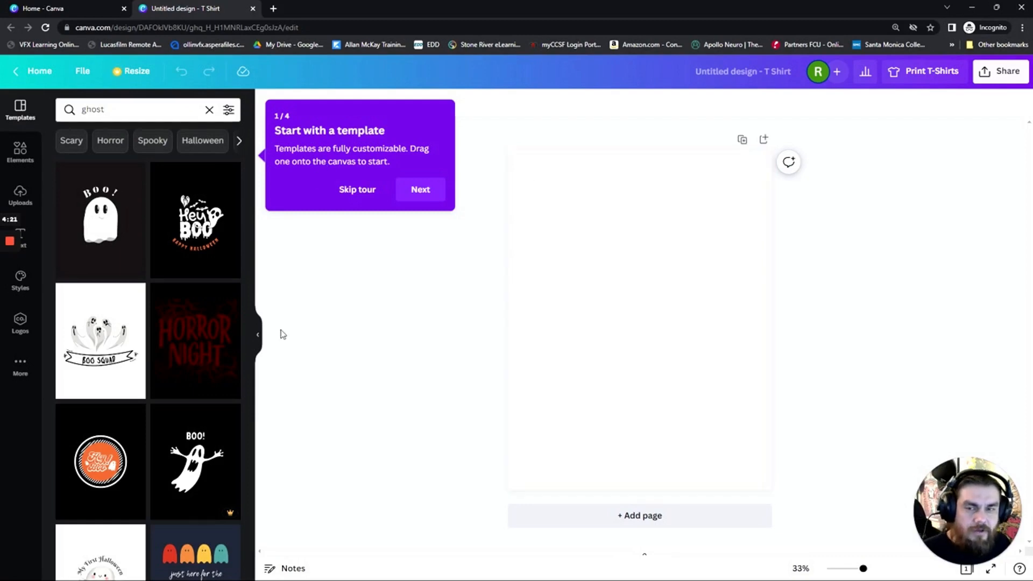
{"action": "scroll", "coordinate": [143, 302], "scroll_direction": "down", "scroll_amount": 6}
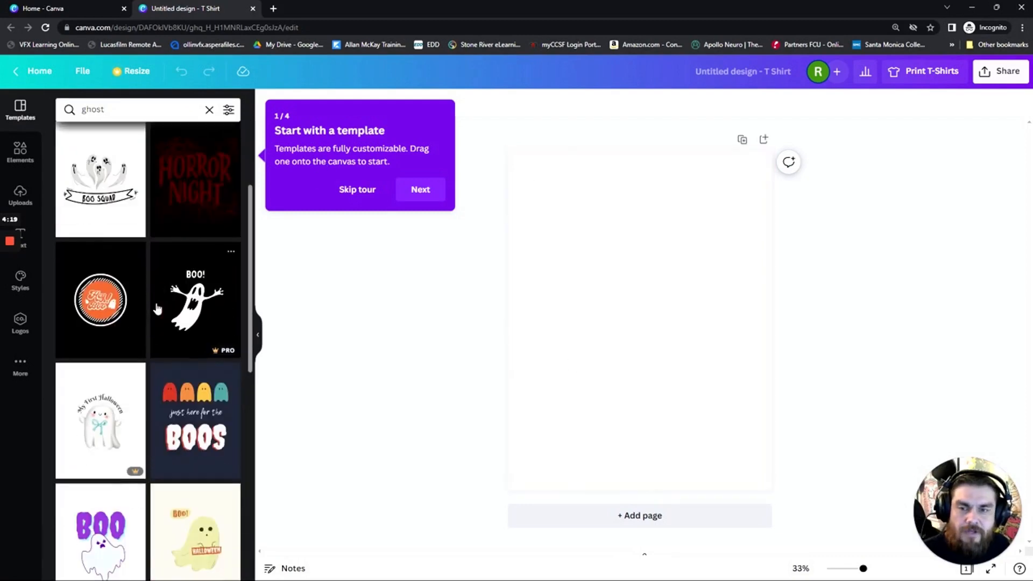
{"action": "scroll", "coordinate": [188, 253], "scroll_direction": "down", "scroll_amount": 4}
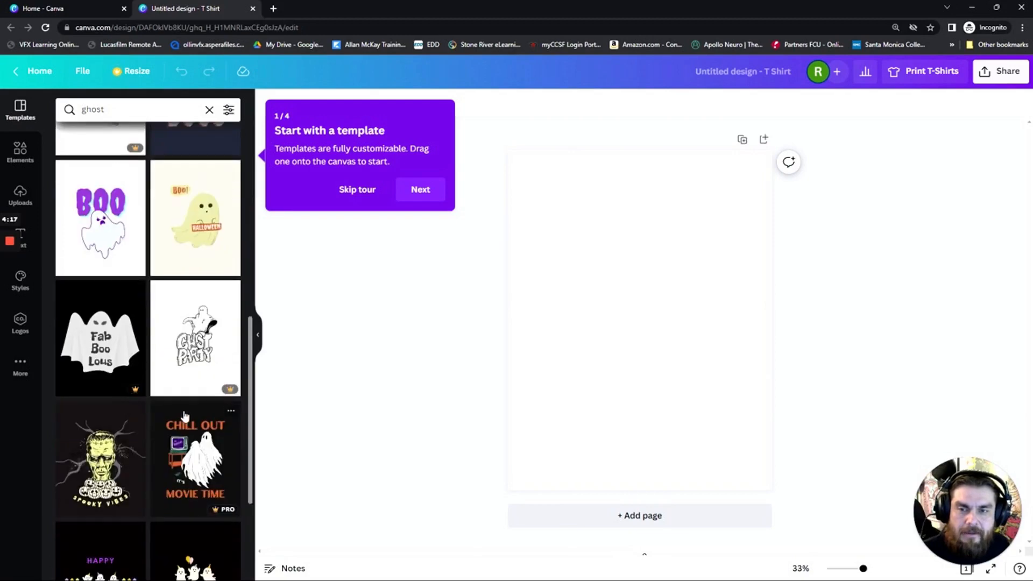
Apply the large-ghost page of the Beige and Orange Cute Ghost Halloween T-shirt template, skip the tour, and shift the HALLOWEEN label slightly left
{"action": "left_click", "coordinate": [199, 228]}
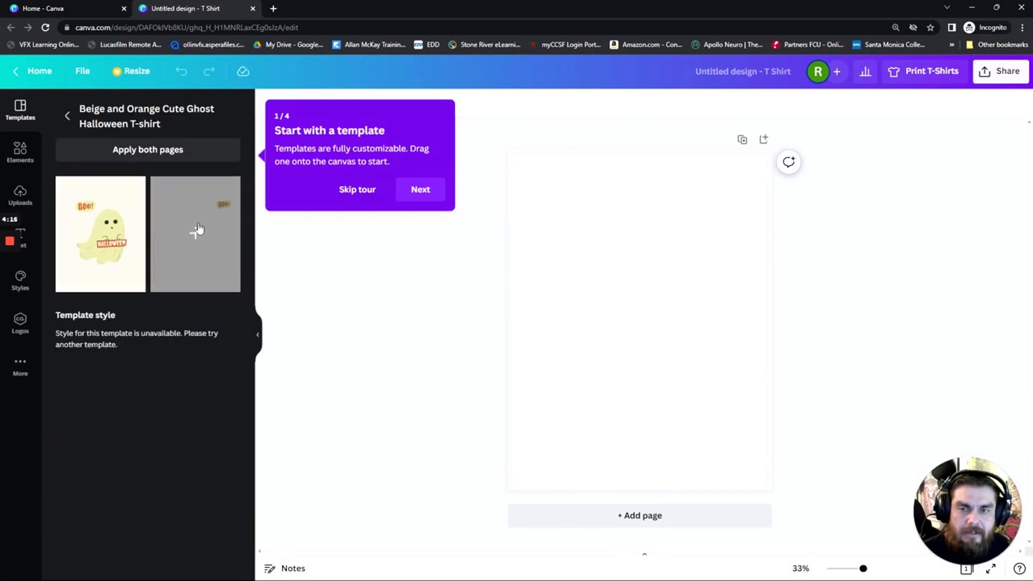
{"action": "left_click", "coordinate": [357, 189]}
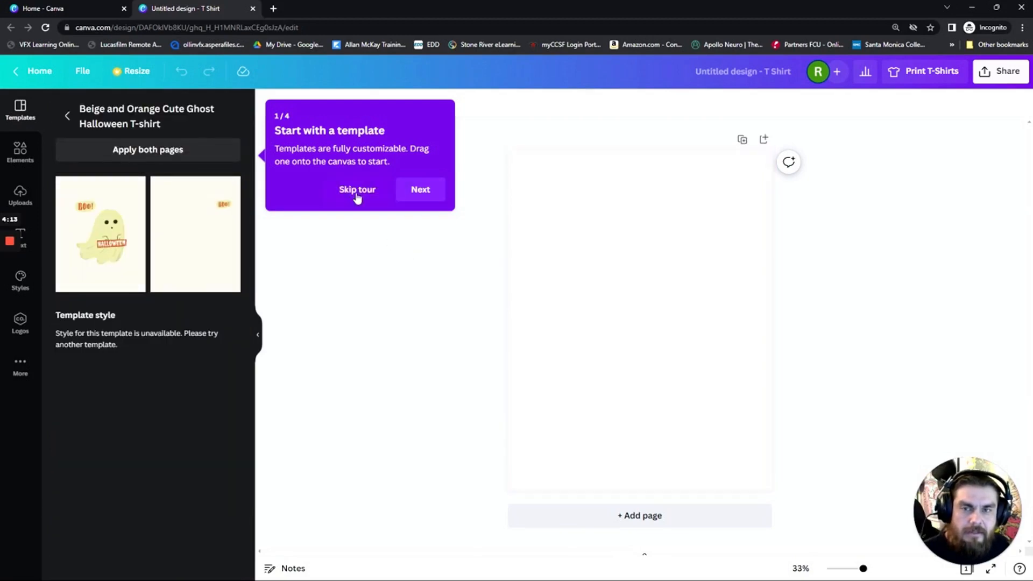
{"action": "left_click", "coordinate": [60, 281]}
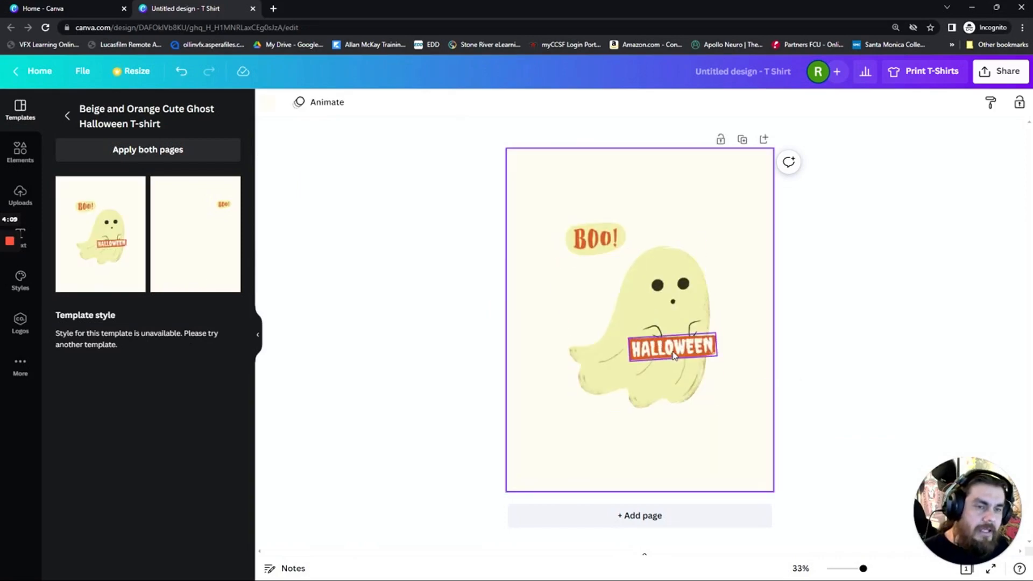
{"action": "mouse_move", "coordinate": [661, 350]}
{"action": "left_mouse_down"}
{"action": "mouse_move", "coordinate": [655, 399]}
{"action": "mouse_move", "coordinate": [666, 365]}
{"action": "left_mouse_up"}
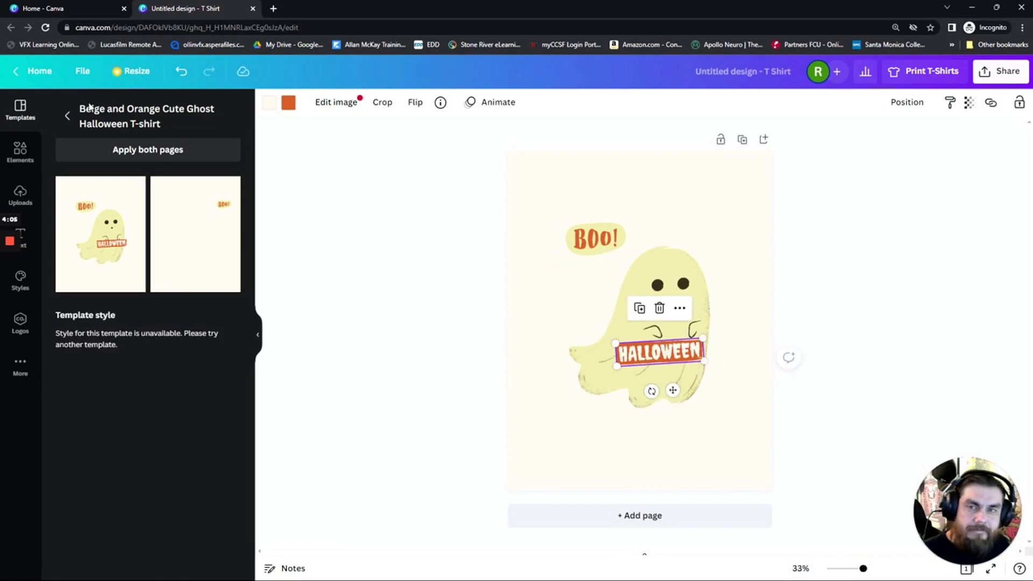
Search the T-shirt templates for "skateboard" and browse the designs down to the skating ghost and skating tiger
{"action": "left_click", "coordinate": [68, 116]}
{"action": "left_click", "coordinate": [107, 109]}
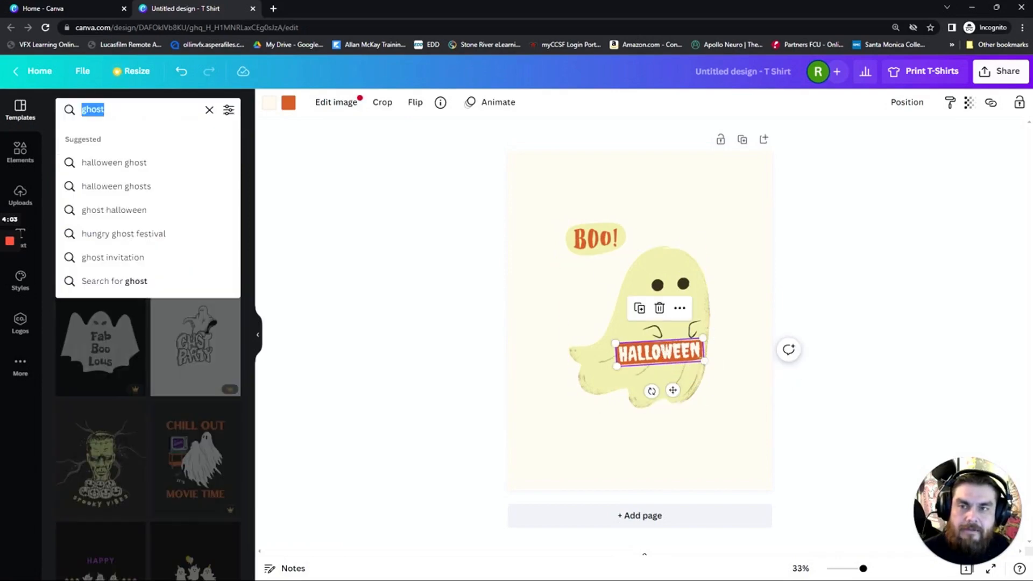
{"action": "type", "text": "skateb"}
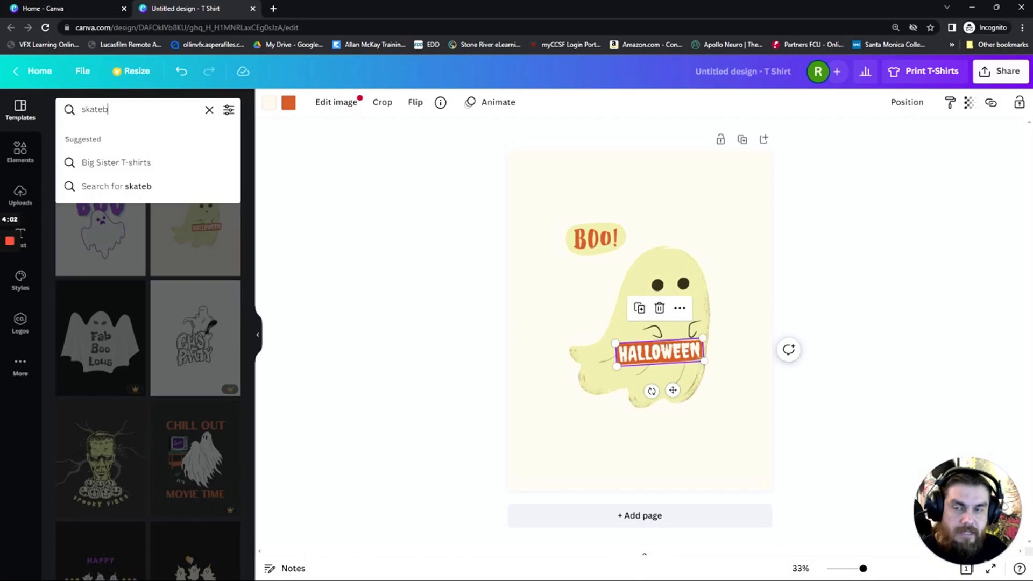
{"action": "type", "text": "oard"}
{"action": "key", "text": "Return"}
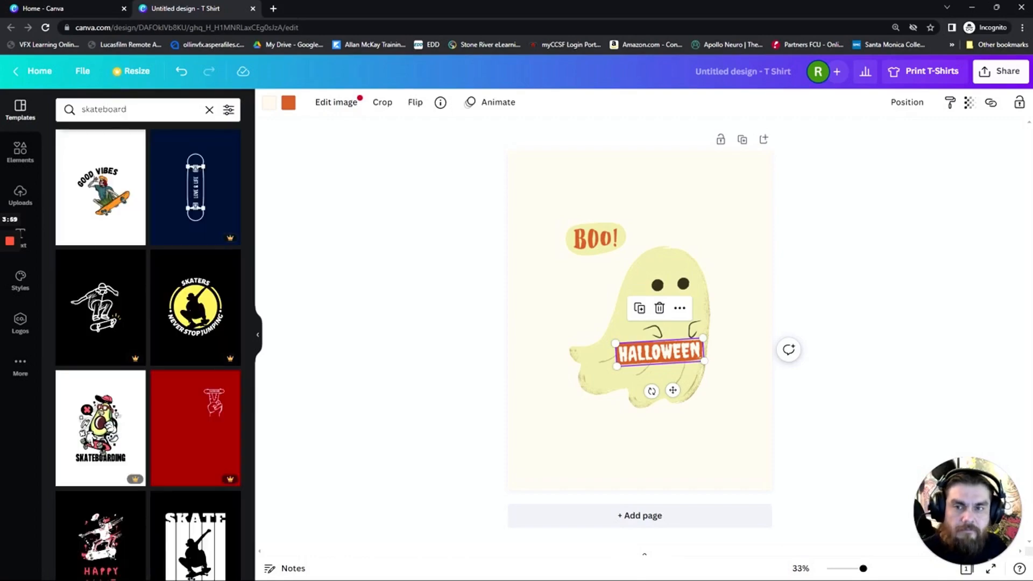
{"action": "scroll", "coordinate": [147, 296], "scroll_direction": "down", "scroll_amount": 6}
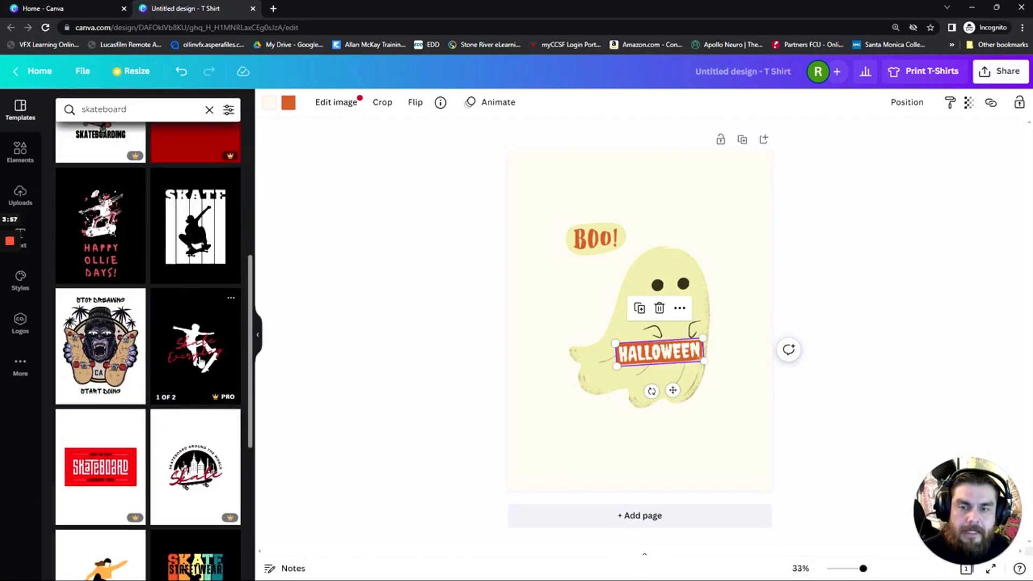
{"action": "scroll", "coordinate": [156, 396], "scroll_direction": "down", "scroll_amount": 3}
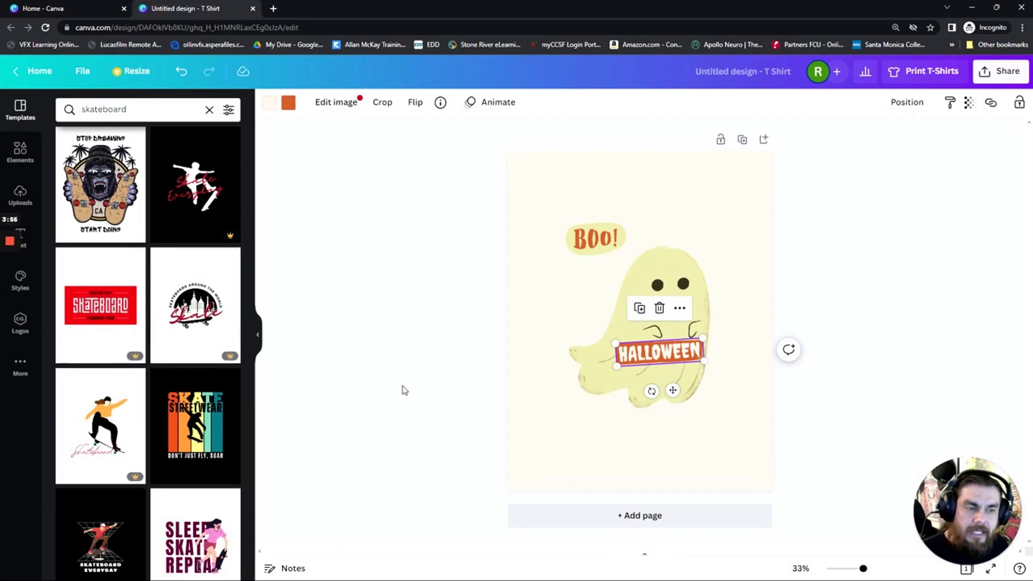
{"action": "scroll", "coordinate": [145, 371], "scroll_direction": "down", "scroll_amount": 3}
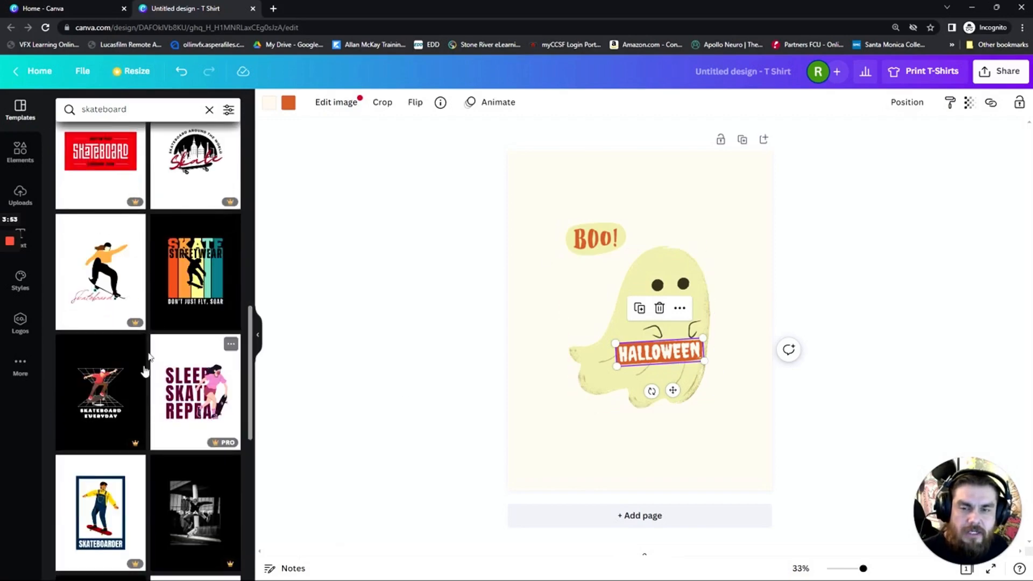
{"action": "scroll", "coordinate": [135, 429], "scroll_direction": "down", "scroll_amount": 3}
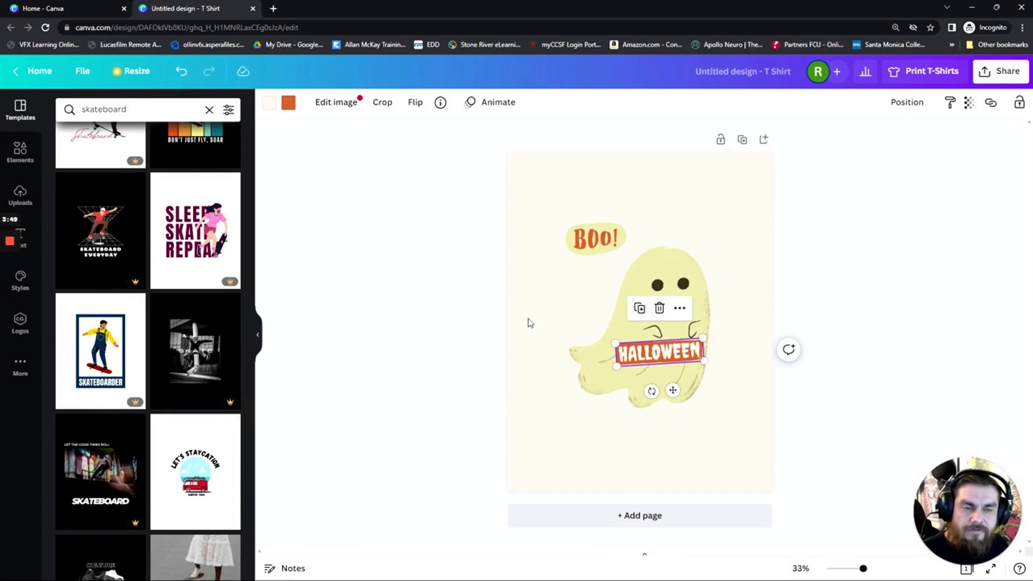
{"action": "scroll", "coordinate": [215, 386], "scroll_direction": "down", "scroll_amount": 3}
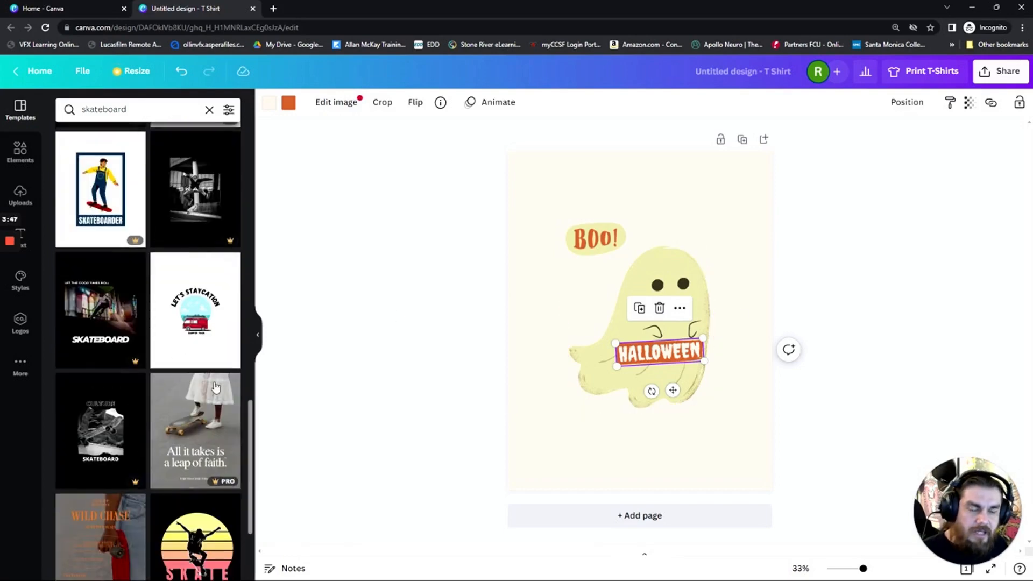
{"action": "scroll", "coordinate": [67, 404], "scroll_direction": "down", "scroll_amount": 3}
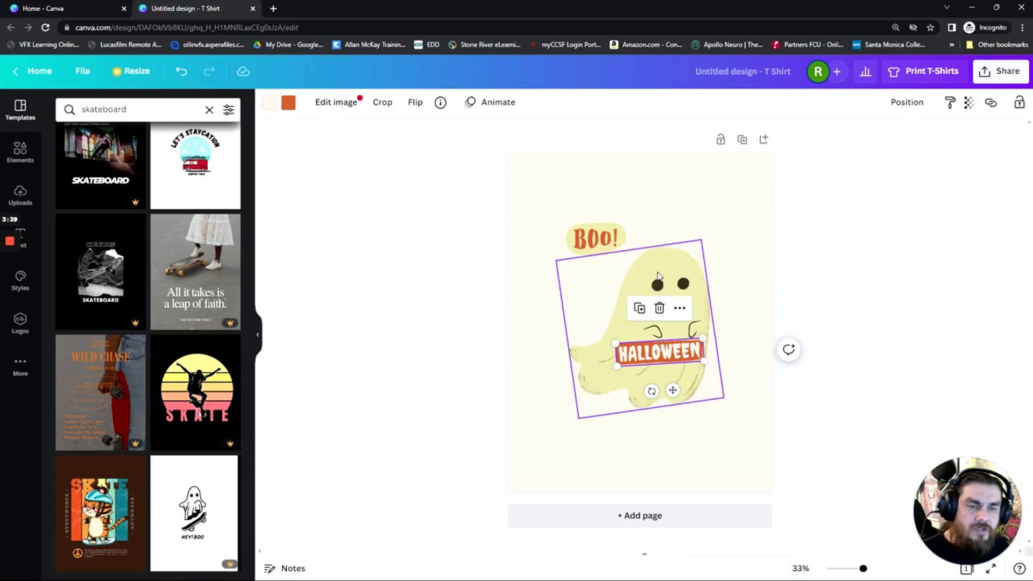
Delete the BOO! label, the ghost and the HALLOWEEN label from the page
{"action": "left_click", "coordinate": [594, 237]}
{"action": "key", "text": "Delete"}
{"action": "left_click", "coordinate": [643, 293]}
{"action": "key", "text": "Delete"}
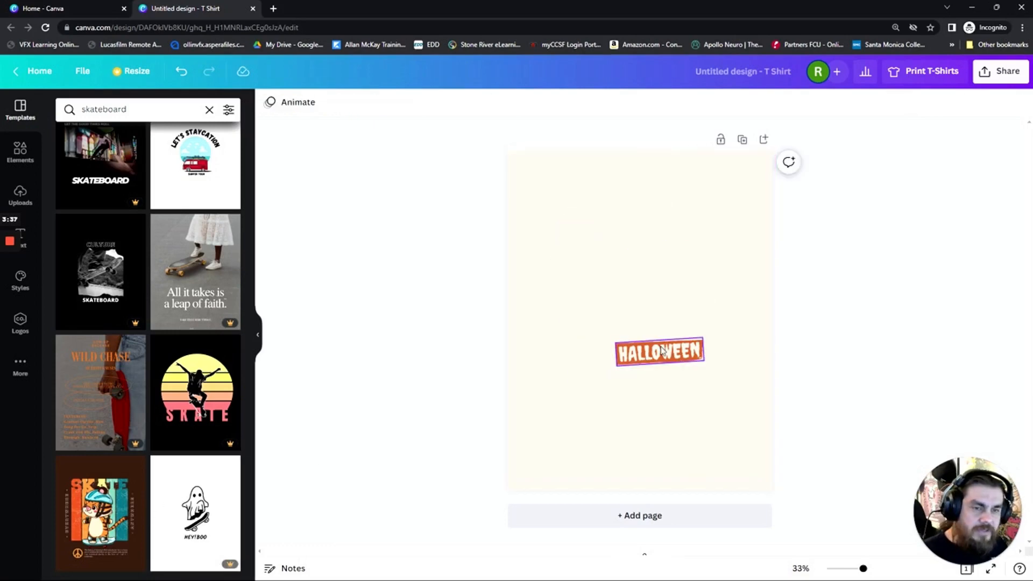
{"action": "left_click", "coordinate": [624, 360]}
{"action": "key", "text": "Delete"}
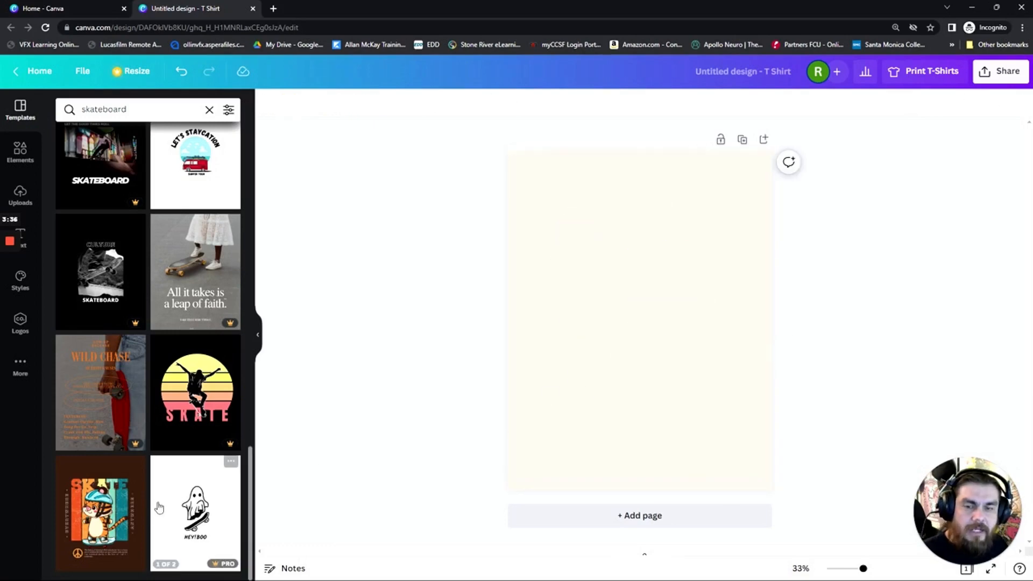
Apply the white page of the White & Black Minimalist Cute Ghost Halloween T-Shirt template, enlarge its skateboarding ghost and place it above HEY!BOO
{"action": "left_click", "coordinate": [203, 507]}
{"action": "left_click", "coordinate": [101, 234]}
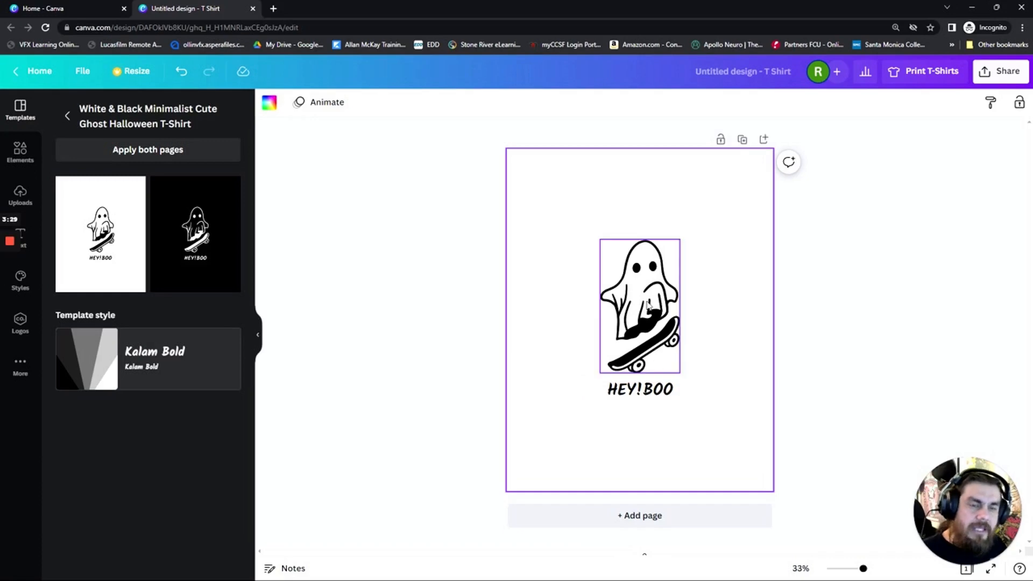
{"action": "left_click", "coordinate": [663, 332]}
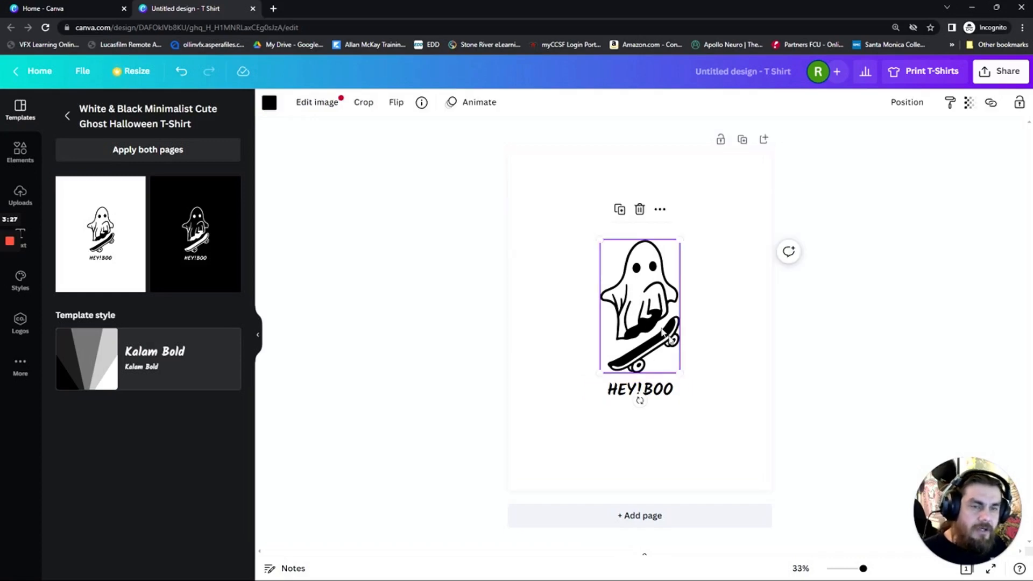
{"action": "left_click_drag", "start_coordinate": [680, 373], "coordinate": [759, 429]}
{"action": "left_click_drag", "start_coordinate": [668, 357], "coordinate": [646, 307]}
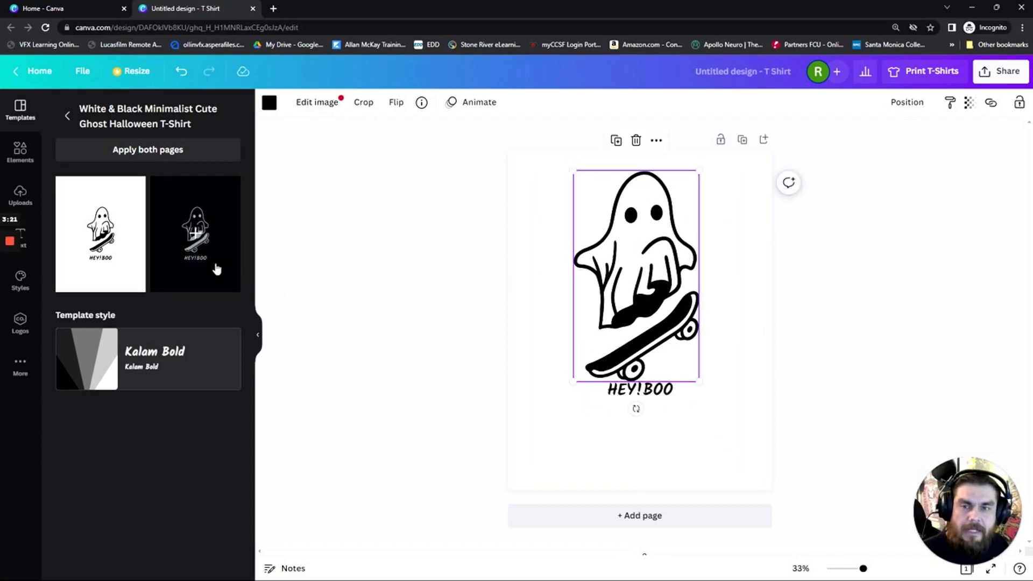
Replace the design with the dark brown page of the Skate Everywhere Anywhere With Cuteness template
{"action": "left_click", "coordinate": [67, 116]}
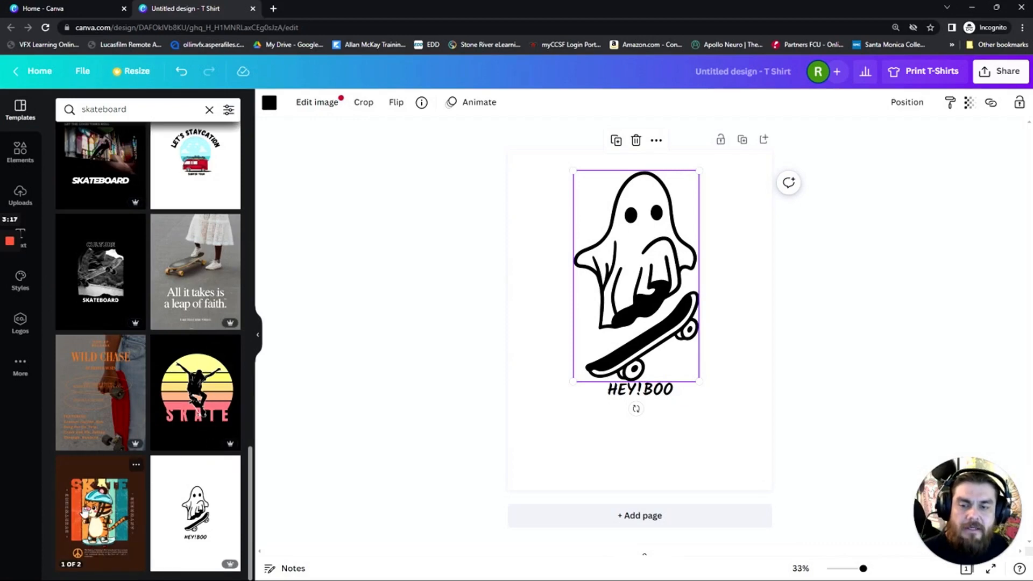
{"action": "left_click", "coordinate": [83, 508]}
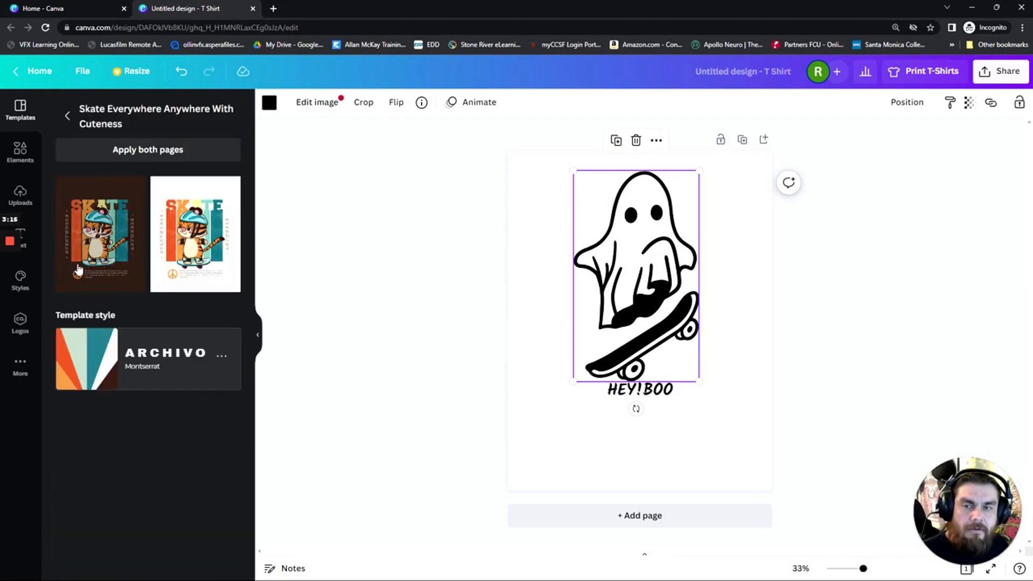
{"action": "left_click", "coordinate": [84, 242]}
Examine how the tiger artwork, the two vertical side texts and the peace-sign caption can be selected individually or as groups
{"action": "left_click", "coordinate": [614, 271]}
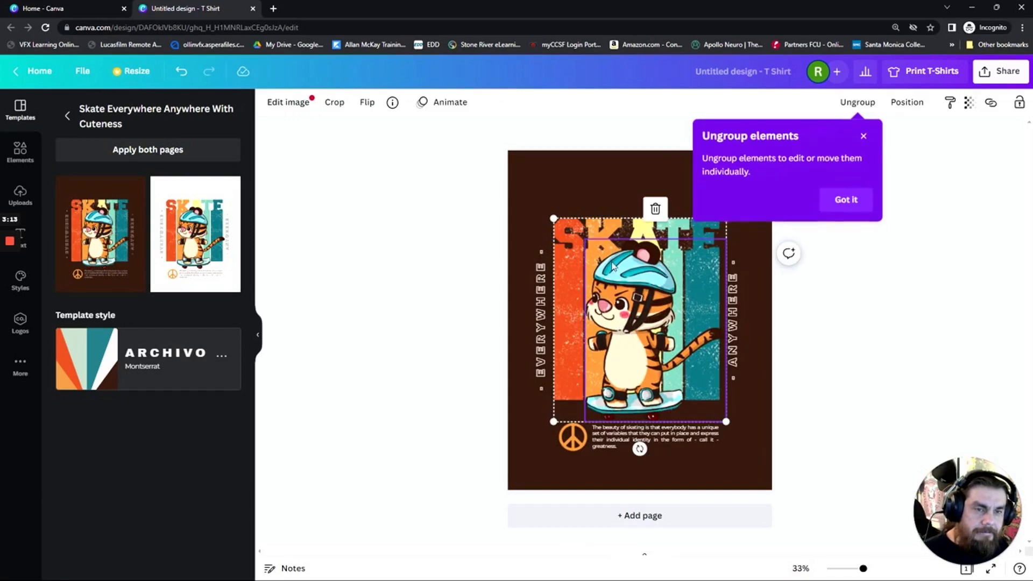
{"action": "left_click", "coordinate": [575, 188]}
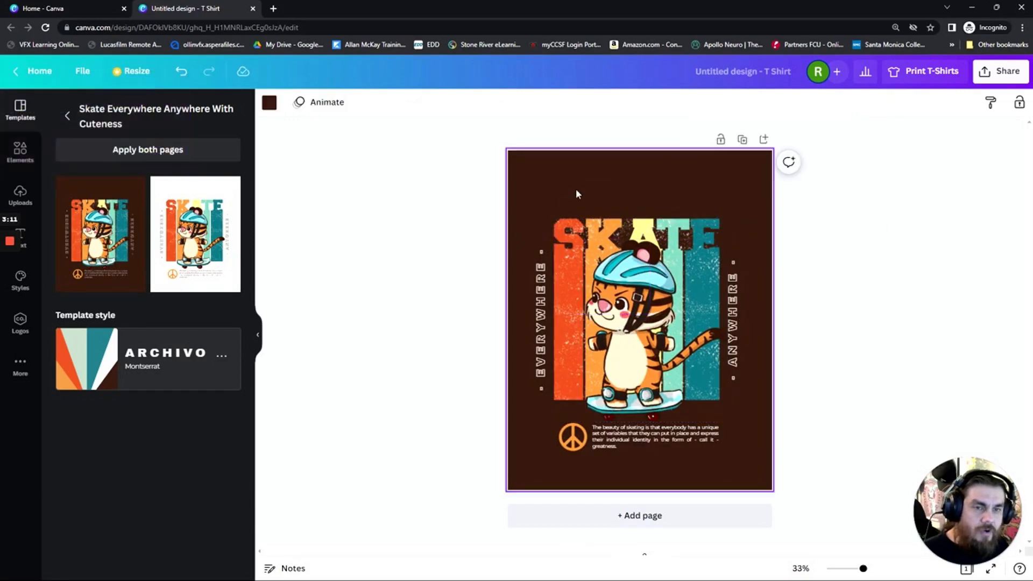
{"action": "left_click", "coordinate": [637, 298]}
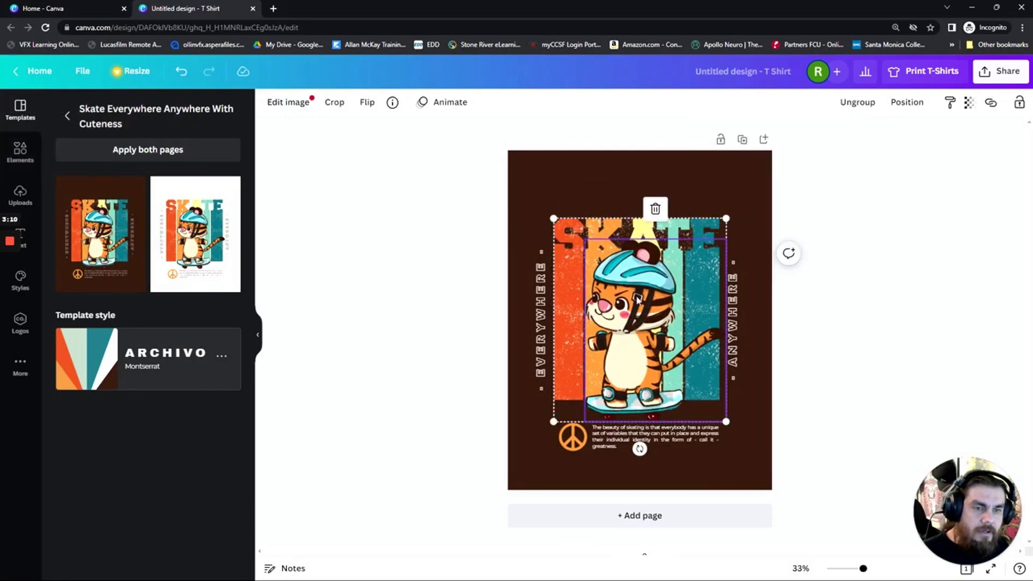
{"action": "left_click", "coordinate": [518, 289]}
{"action": "left_click", "coordinate": [541, 323]}
{"action": "left_click", "coordinate": [638, 448]}
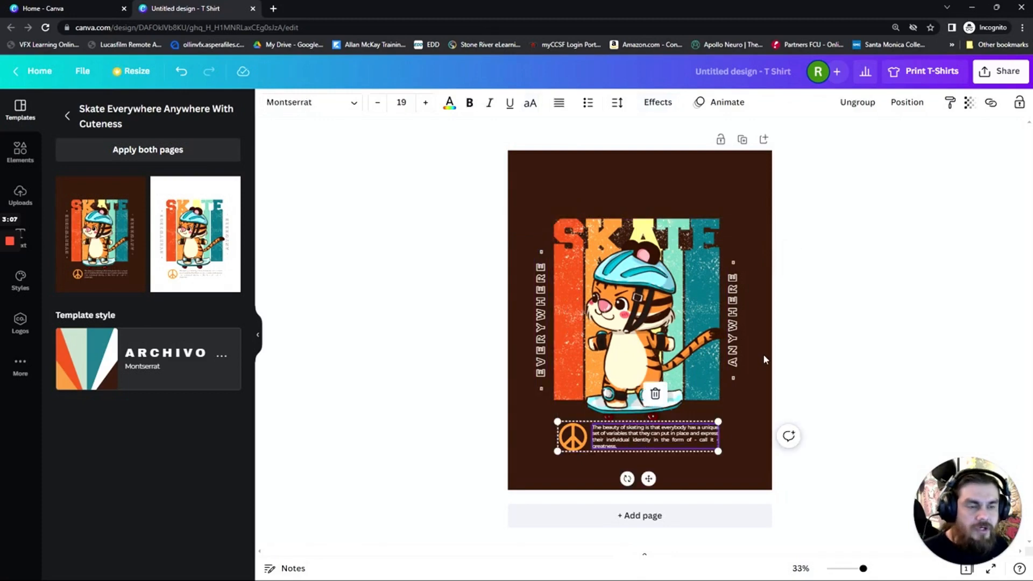
{"action": "left_click", "coordinate": [733, 339]}
{"action": "left_click", "coordinate": [542, 321]}
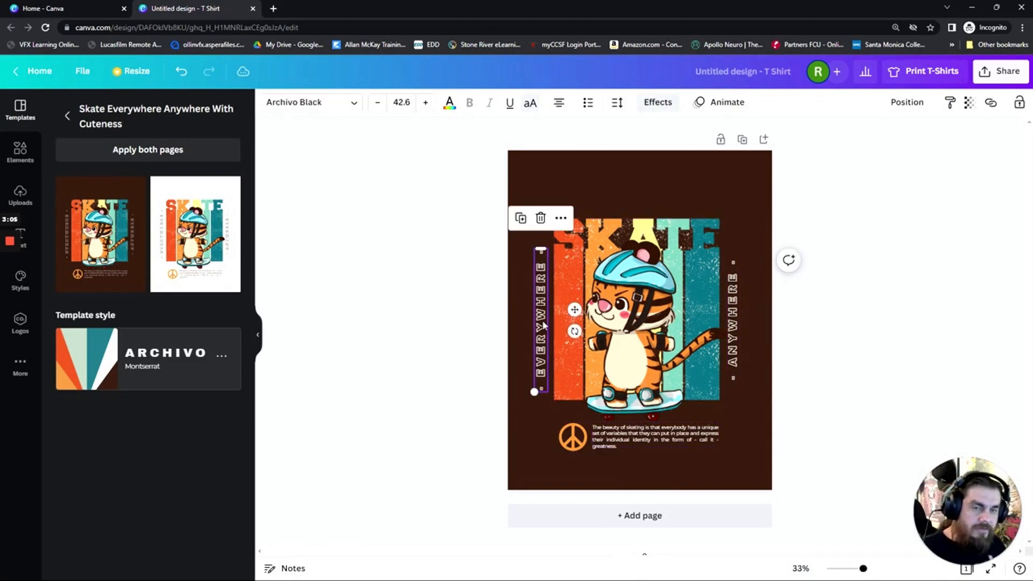
Delete the vertical ANYWHERE and EVERYWHERE texts beside the tiger artwork
{"action": "left_click", "coordinate": [733, 322]}
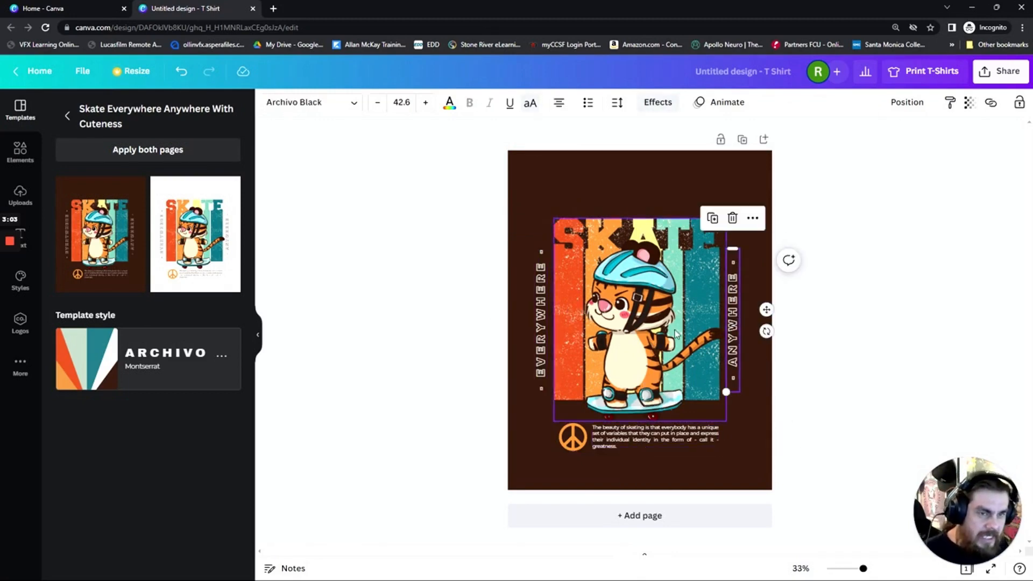
{"action": "left_click", "coordinate": [541, 322]}
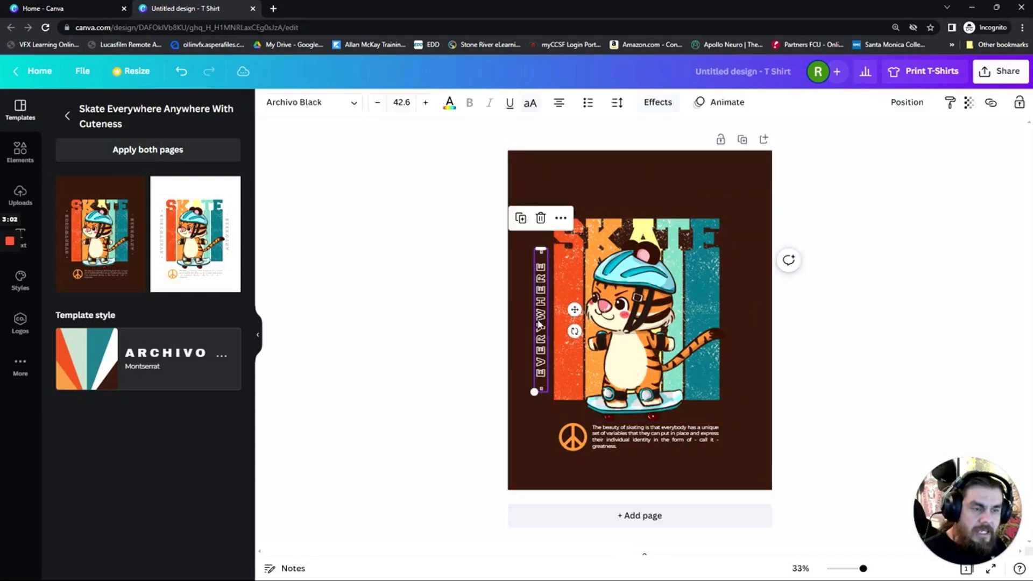
{"action": "key", "text": "Delete"}
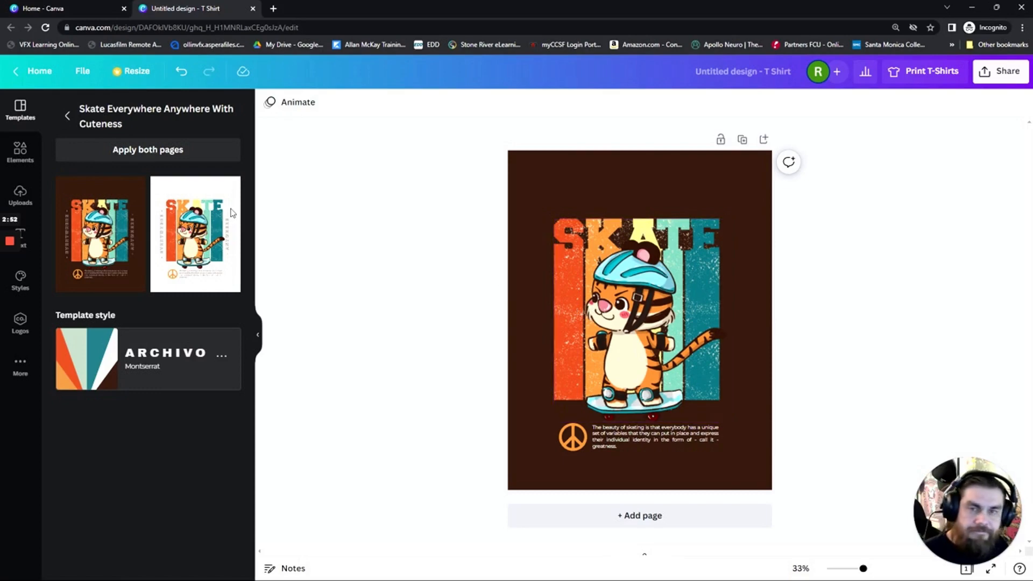
Delete the tiger artwork, the striped SKATE lettering and the caption text, keeping the speckled texture and the orange peace sign
{"action": "left_click", "coordinate": [66, 116]}
{"action": "left_click", "coordinate": [625, 344]}
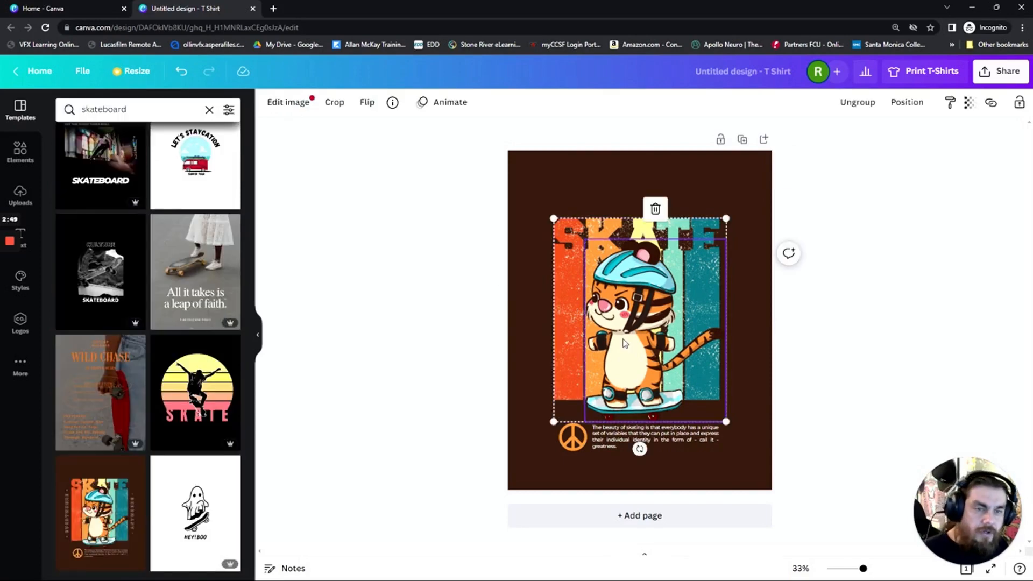
{"action": "key", "text": "Delete"}
{"action": "left_click", "coordinate": [625, 343]}
{"action": "key", "text": "Delete"}
{"action": "left_click", "coordinate": [621, 330]}
{"action": "key", "text": "Delete"}
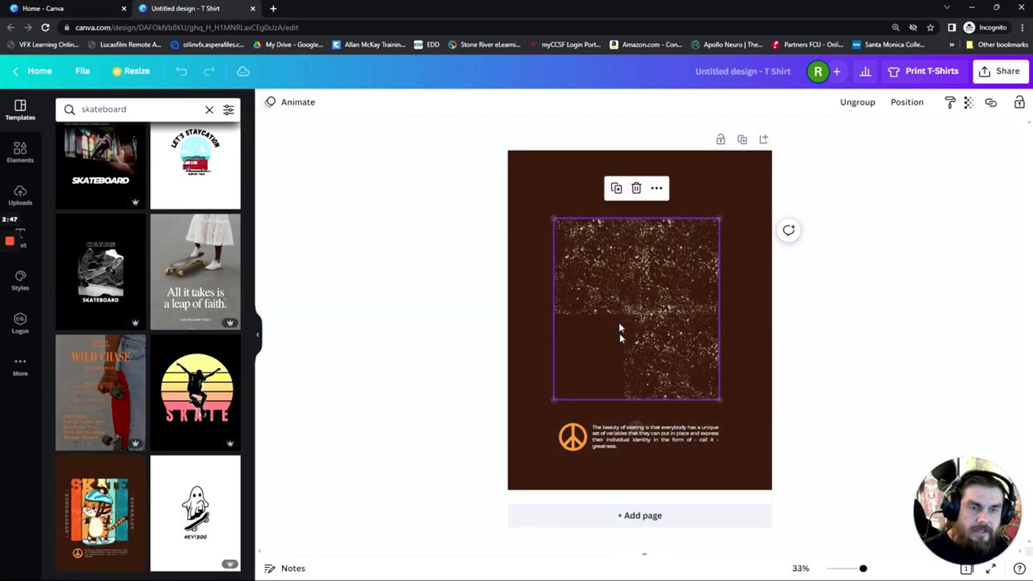
{"action": "left_click", "coordinate": [612, 425]}
{"action": "key", "text": "Delete"}
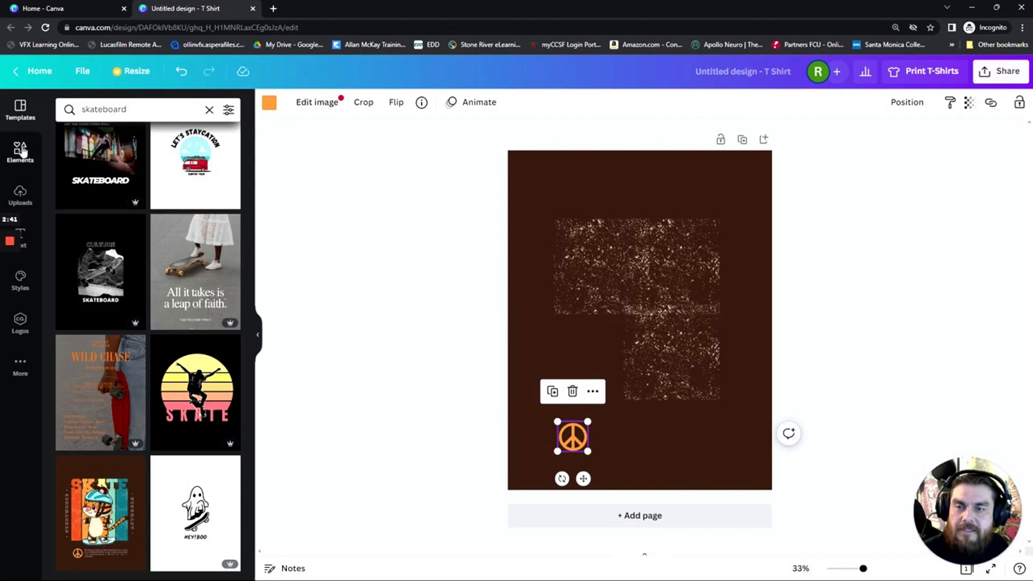
Search the elements for "ghost" and add the smiling white ghost with small arms and a grey-shaded edge
{"action": "left_click", "coordinate": [21, 152]}
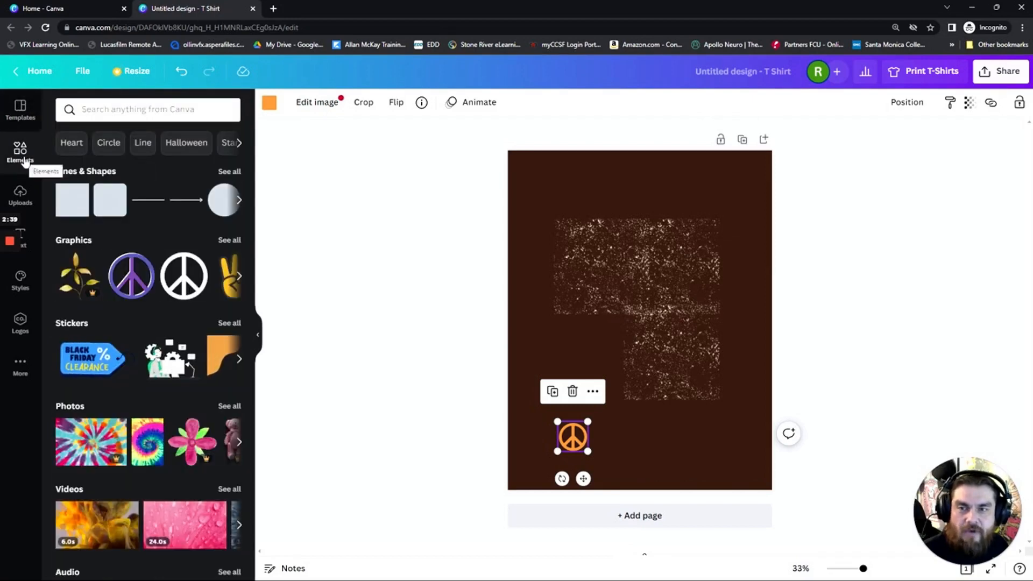
{"action": "left_click", "coordinate": [108, 109]}
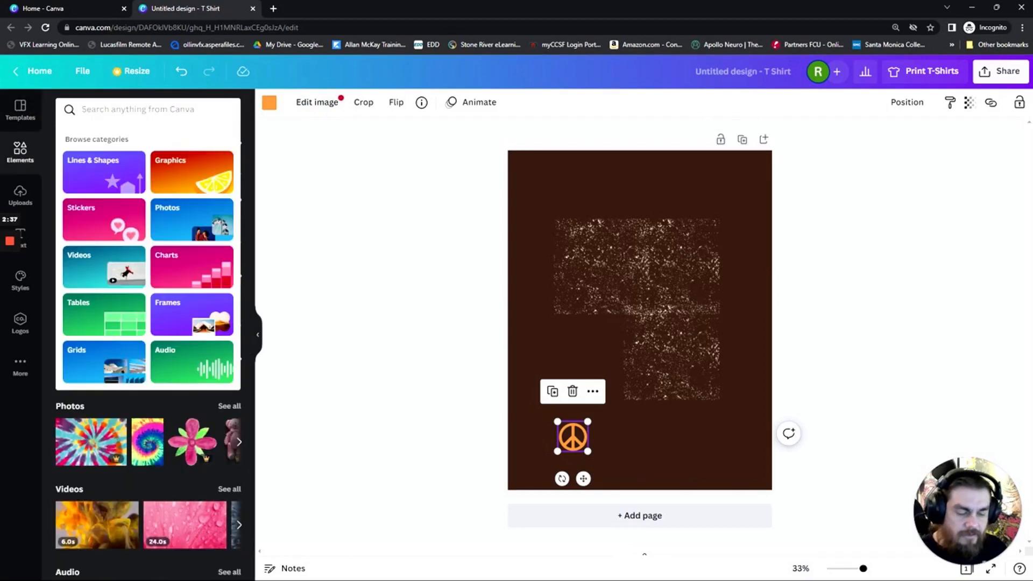
{"action": "type", "text": "ghost"}
{"action": "key", "text": "Return"}
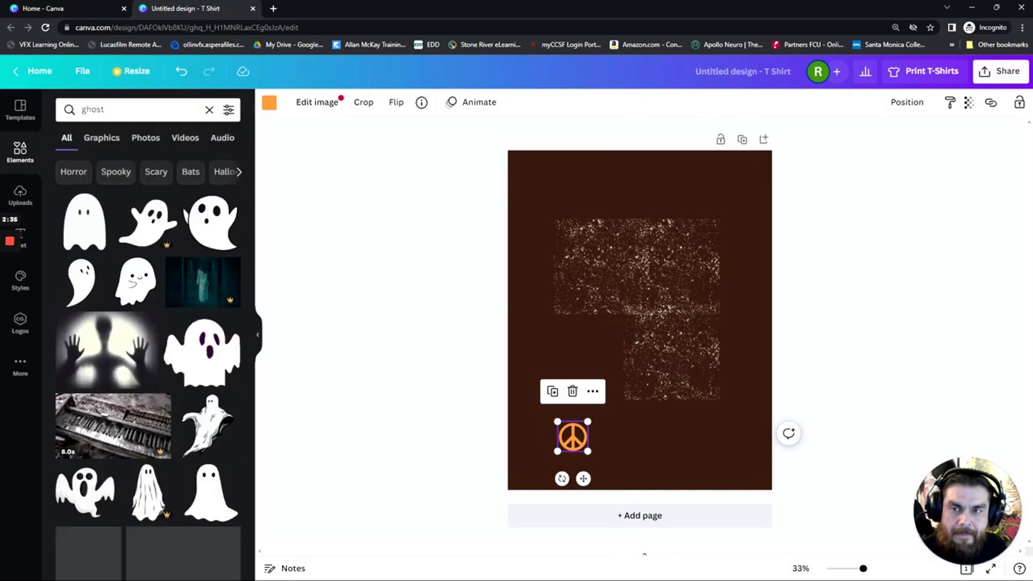
{"action": "scroll", "coordinate": [83, 294], "scroll_direction": "down", "scroll_amount": 5}
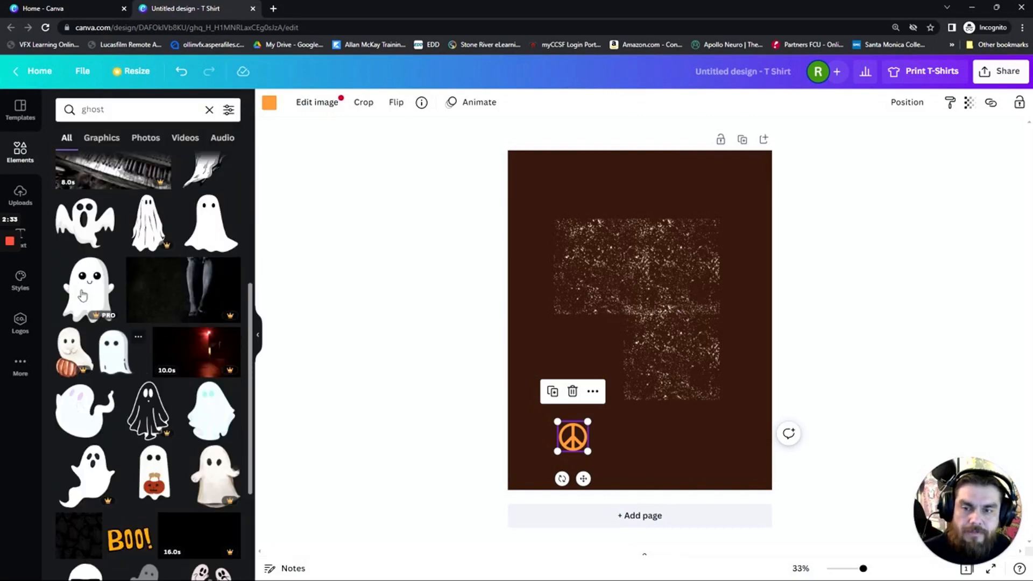
{"action": "left_click", "coordinate": [84, 293]}
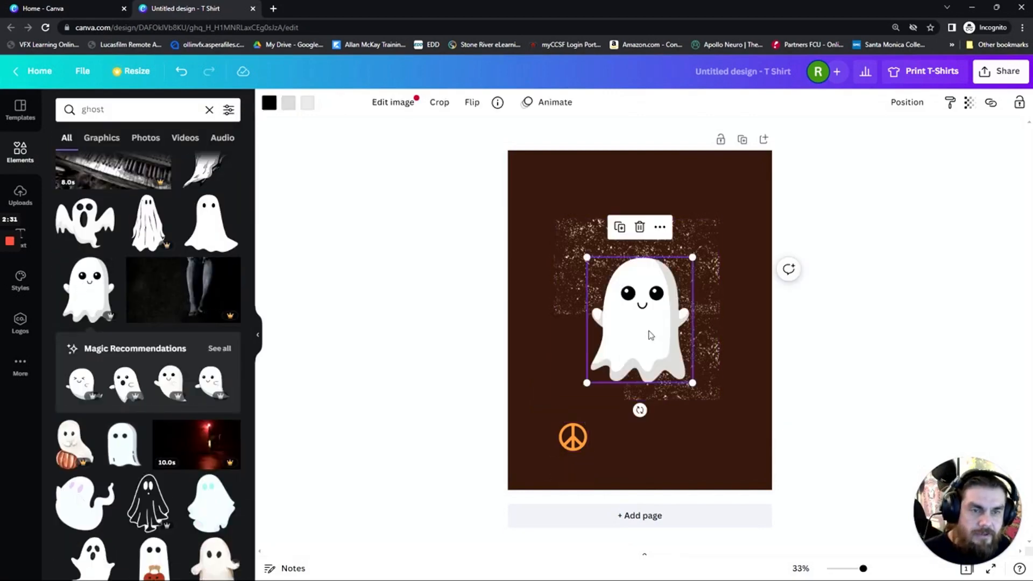
Move the ghost up over the speckled texture and delete the orange peace sign
{"action": "left_click_drag", "start_coordinate": [651, 335], "coordinate": [652, 302]}
{"action": "left_click", "coordinate": [584, 436]}
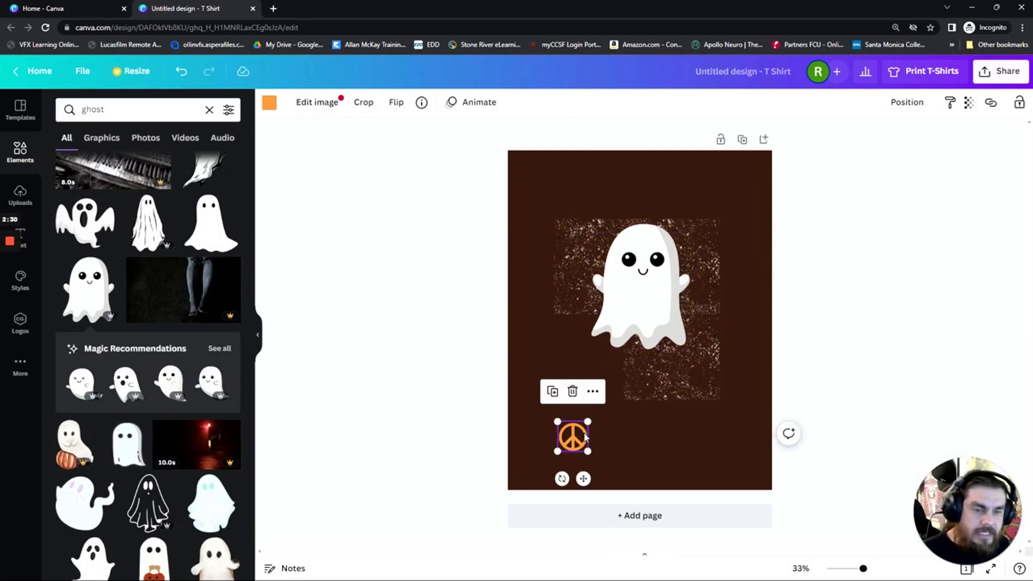
{"action": "key", "text": "Delete"}
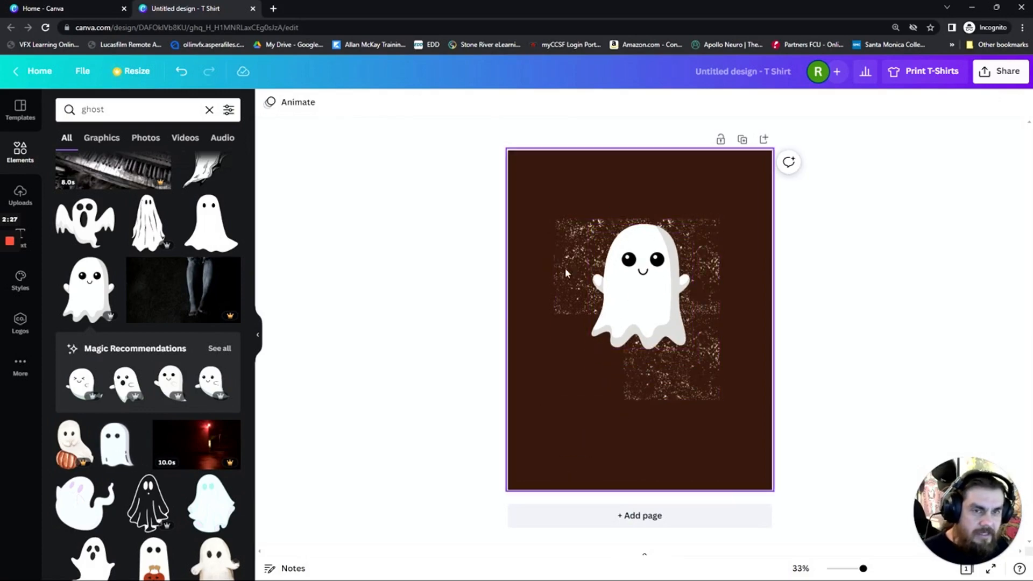
Search the elements for "skateboard", add the diagonal slate-blue skateboard with red wheels and position it over the ghost
{"action": "scroll", "coordinate": [135, 453], "scroll_direction": "down", "scroll_amount": 2}
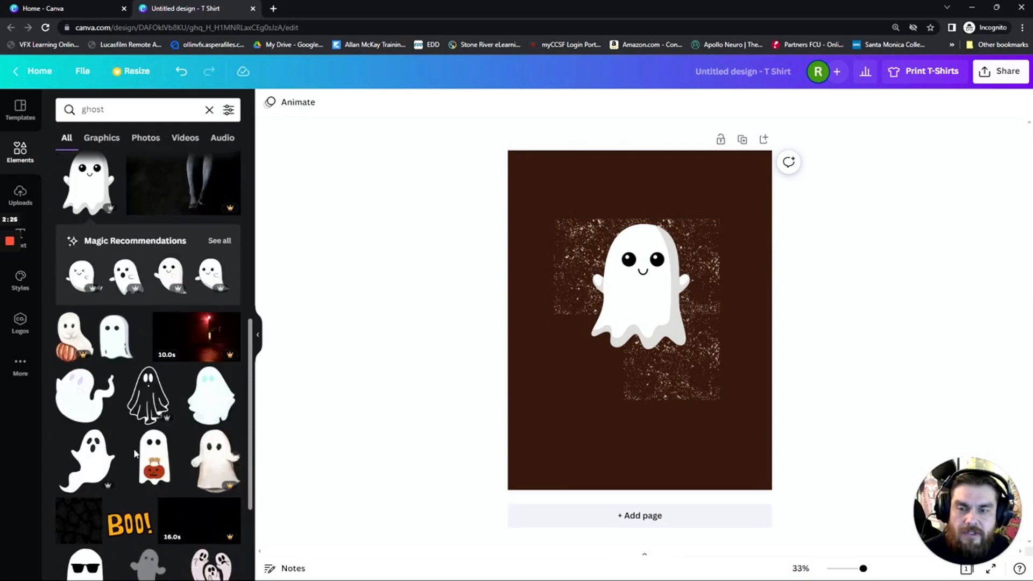
{"action": "scroll", "coordinate": [135, 454], "scroll_direction": "down", "scroll_amount": 3}
{"action": "double_click", "coordinate": [94, 110]}
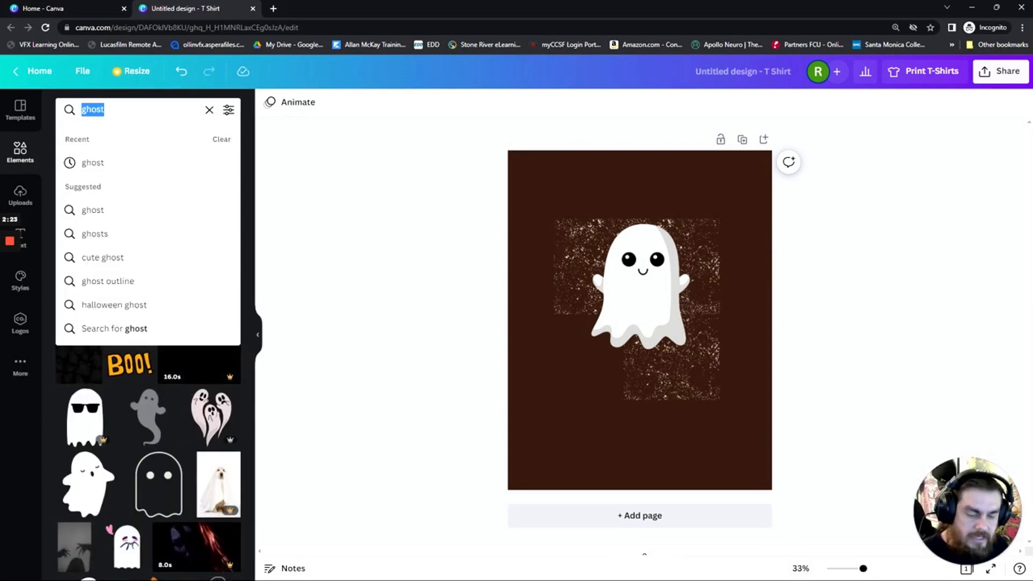
{"action": "type", "text": "skateboa"}
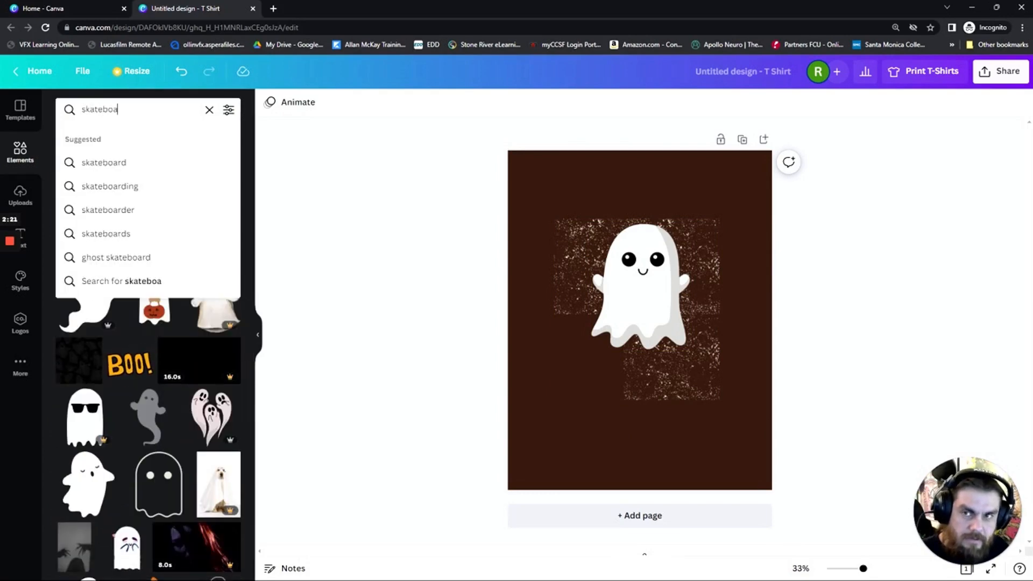
{"action": "type", "text": "rd"}
{"action": "key", "text": "Return"}
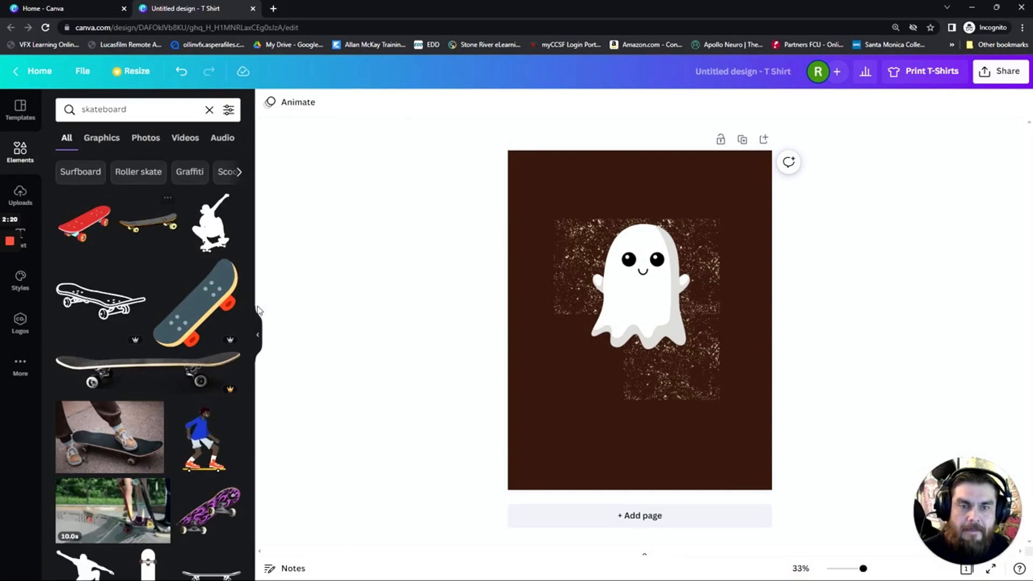
{"action": "left_click", "coordinate": [203, 316]}
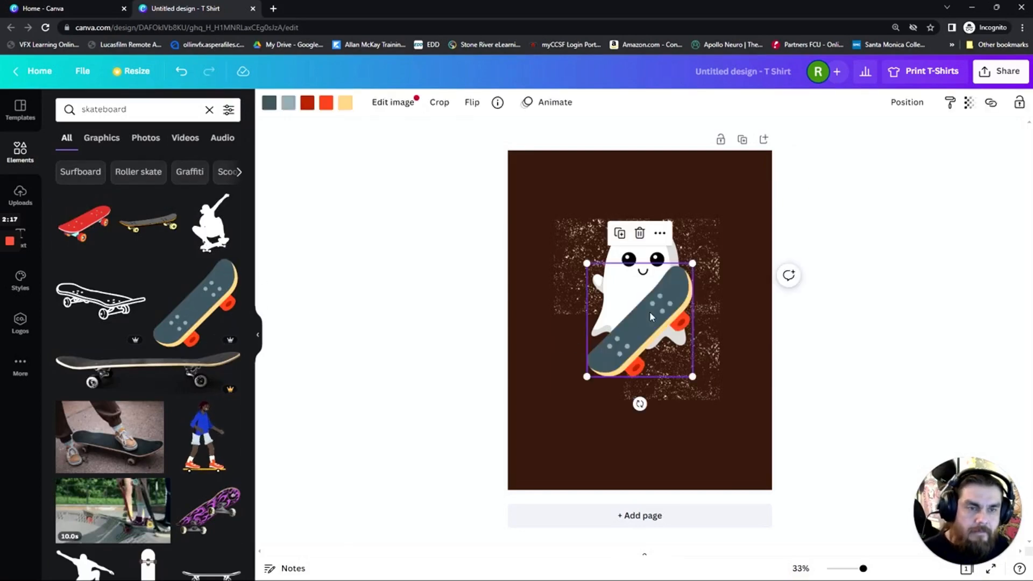
{"action": "mouse_move", "coordinate": [650, 315]}
{"action": "left_mouse_down"}
{"action": "mouse_move", "coordinate": [686, 359]}
{"action": "mouse_move", "coordinate": [650, 297]}
{"action": "left_mouse_up"}
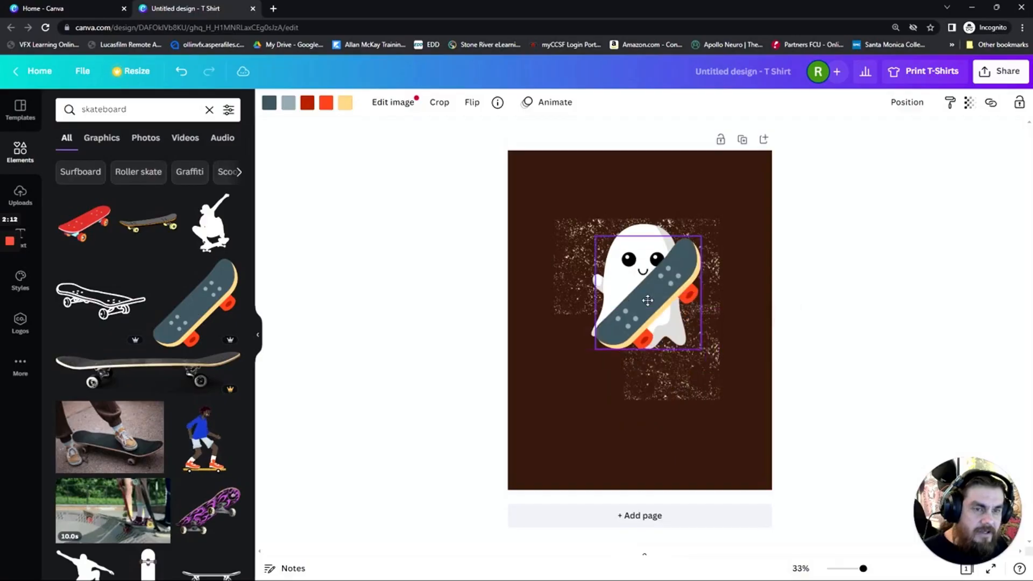
Send the skateboard backward behind the ghost and move it down beside the ghost's lower right edge
{"action": "left_click", "coordinate": [909, 104]}
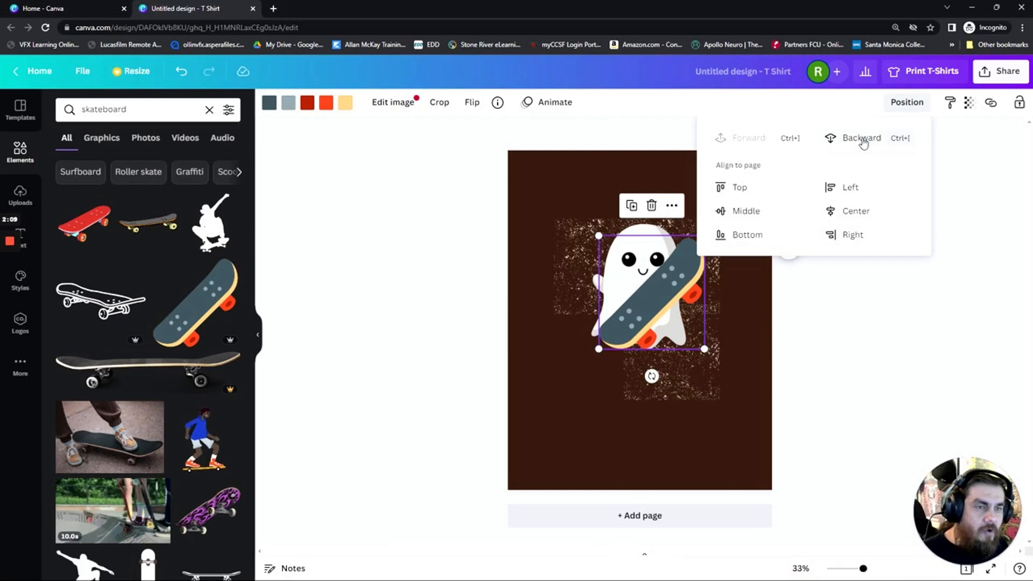
{"action": "left_click", "coordinate": [861, 139]}
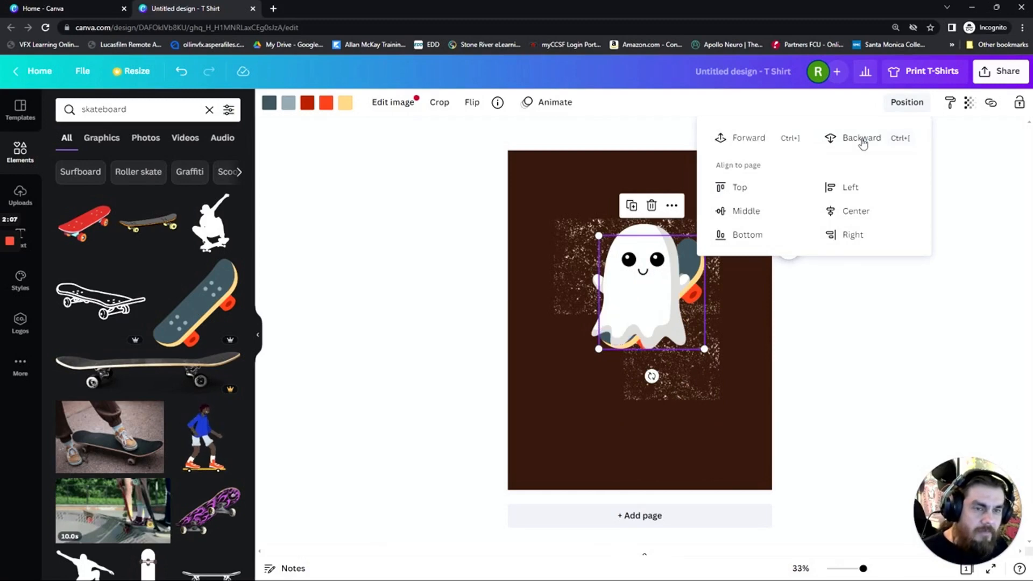
{"action": "left_click_drag", "start_coordinate": [700, 267], "coordinate": [717, 325]}
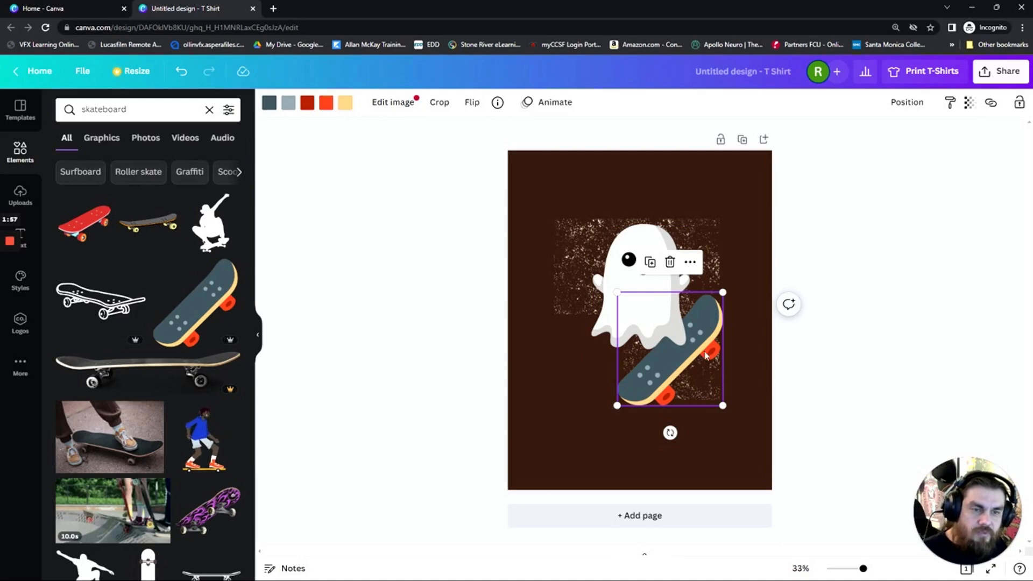
Recolor the skateboard's yellow edge to the grey-blue document color #90a4ae and deselect it
{"action": "left_click", "coordinate": [345, 104]}
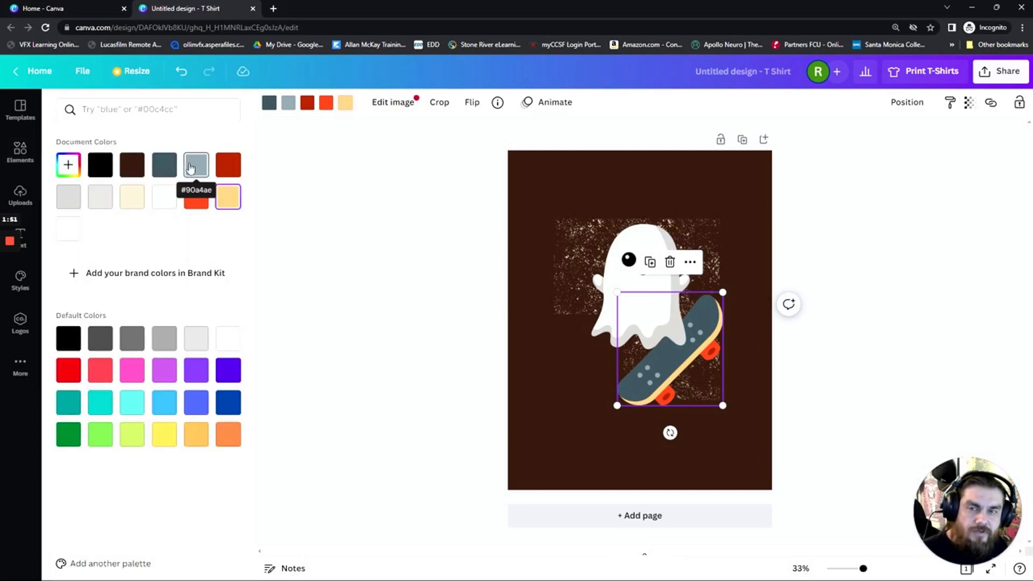
{"action": "left_click", "coordinate": [190, 167]}
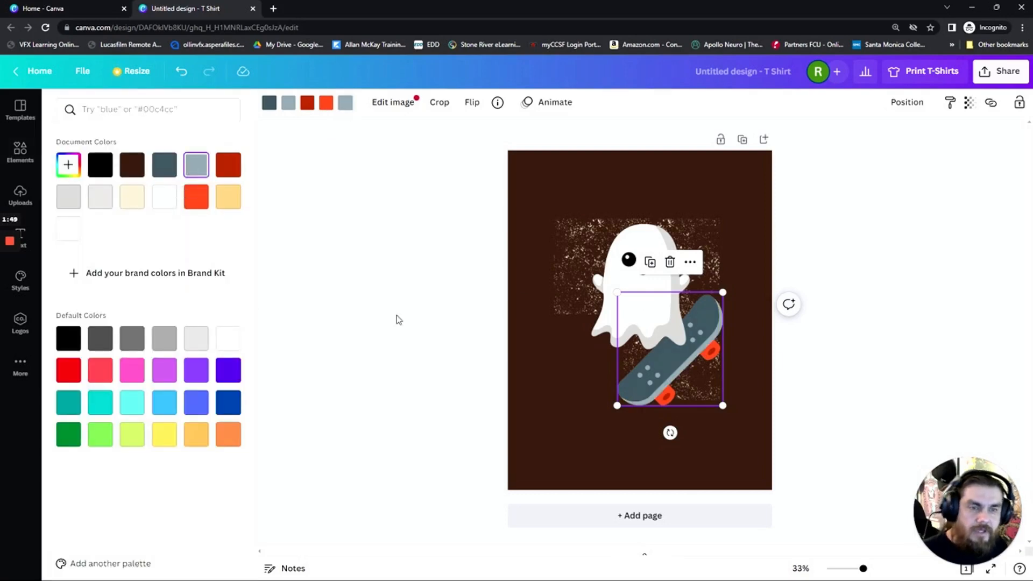
{"action": "left_click", "coordinate": [735, 399]}
{"action": "left_click", "coordinate": [830, 414]}
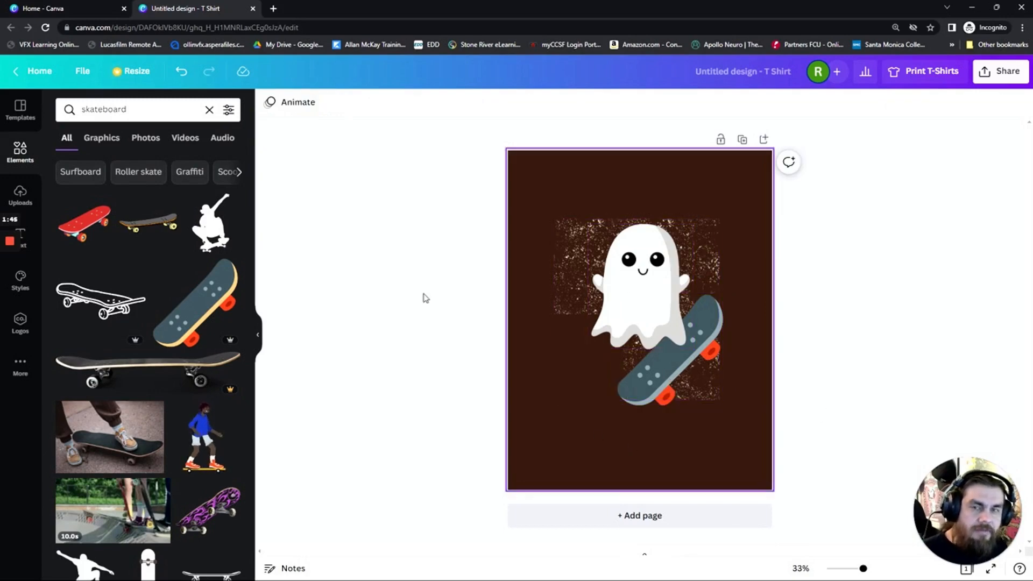
Add a text box reading MOMSTER and place it centred below the skateboard
{"action": "left_click", "coordinate": [24, 196]}
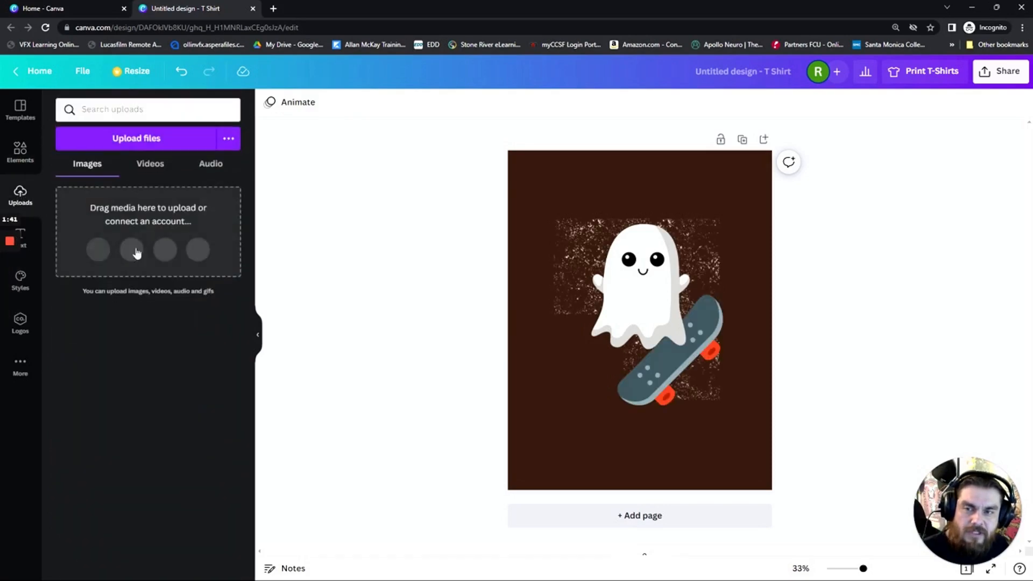
{"action": "left_click", "coordinate": [32, 244]}
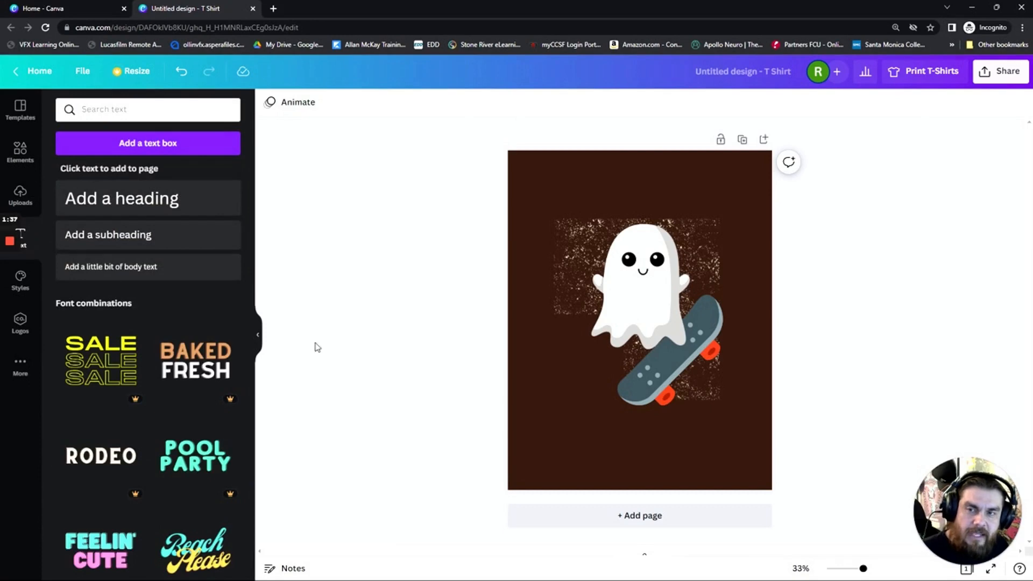
{"action": "left_click", "coordinate": [145, 150]}
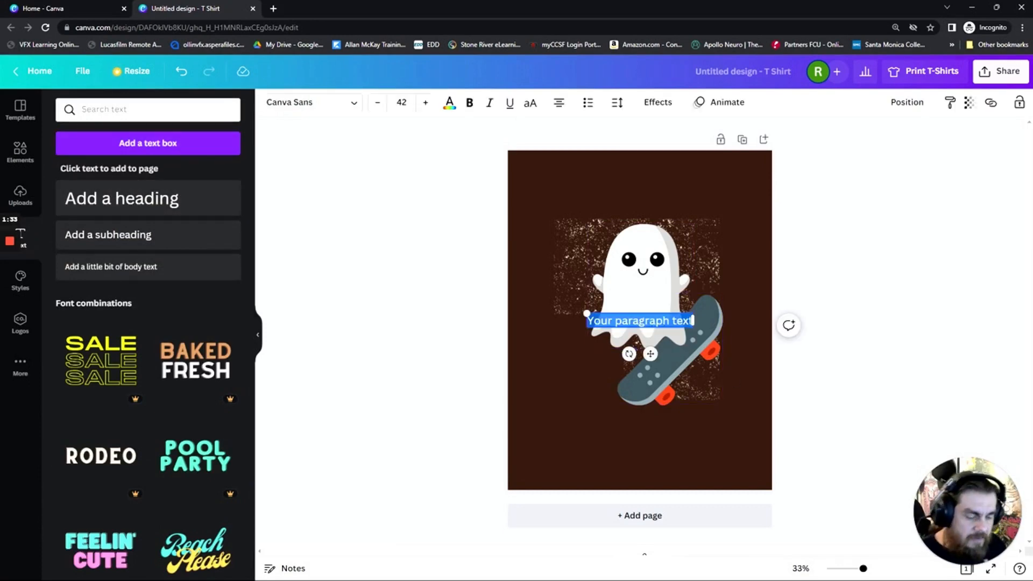
{"action": "type", "text": "Mo"}
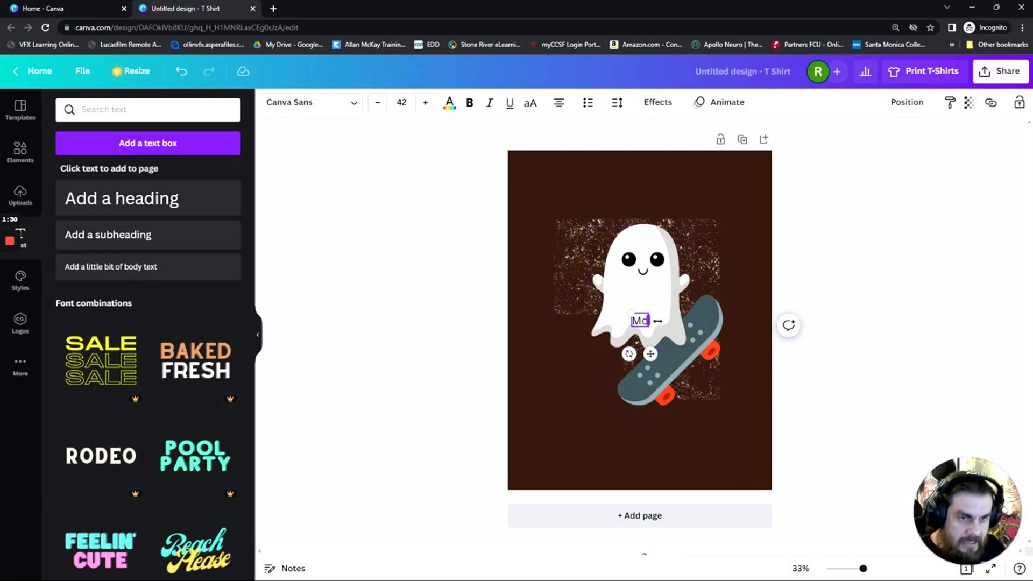
{"action": "key", "text": "BackSpace"}
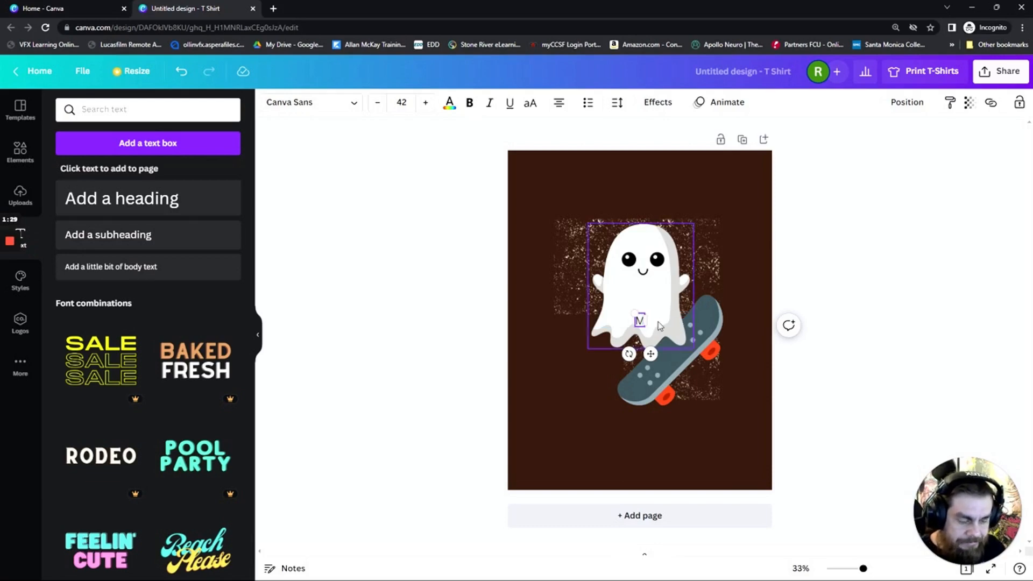
{"action": "type", "text": "OMSTER"}
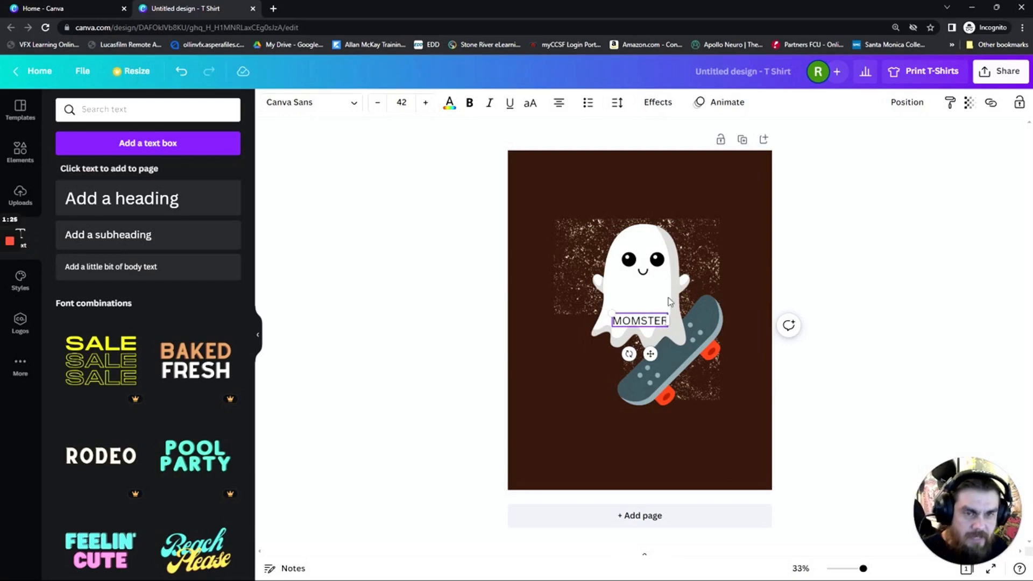
{"action": "left_click", "coordinate": [493, 398]}
{"action": "left_click", "coordinate": [637, 325]}
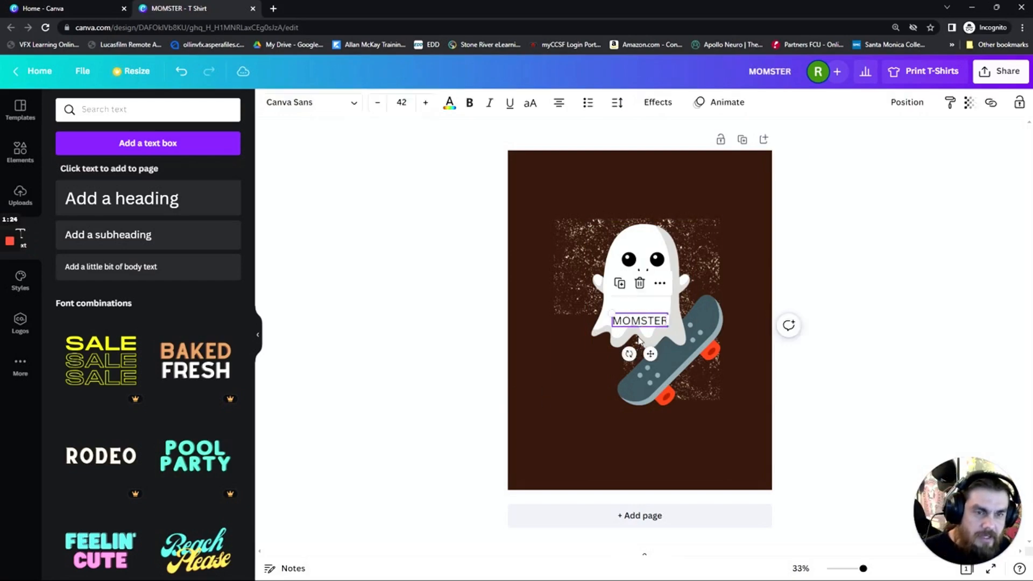
{"action": "left_click_drag", "start_coordinate": [640, 341], "coordinate": [636, 451]}
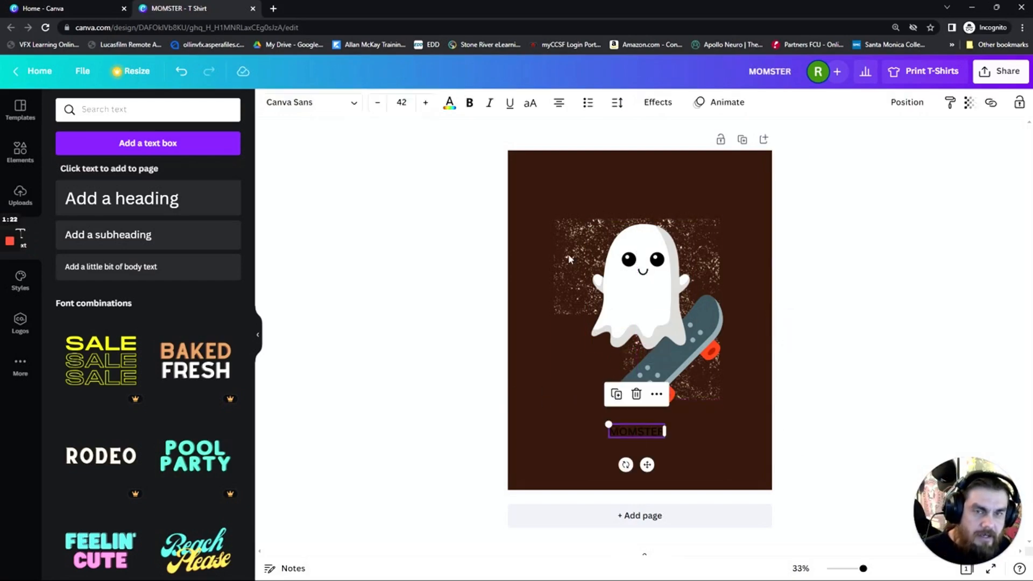
Increase the font size of the MOMSTER text to 134
{"action": "left_click", "coordinate": [425, 103]}
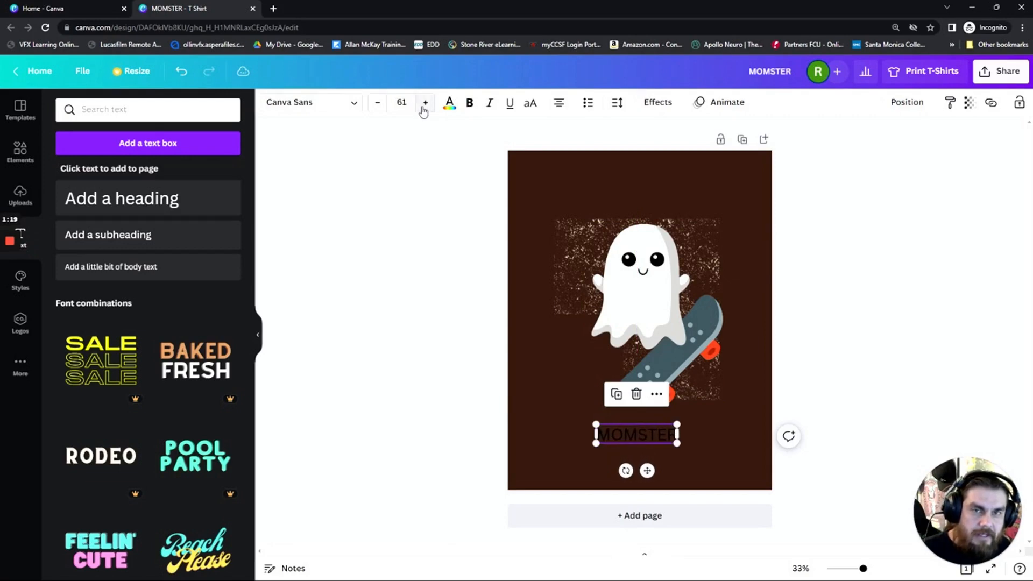
{"action": "left_click", "coordinate": [424, 103]}
{"action": "left_click", "coordinate": [425, 103]}
{"action": "left_click", "coordinate": [425, 102]}
{"action": "left_click", "coordinate": [425, 102]}
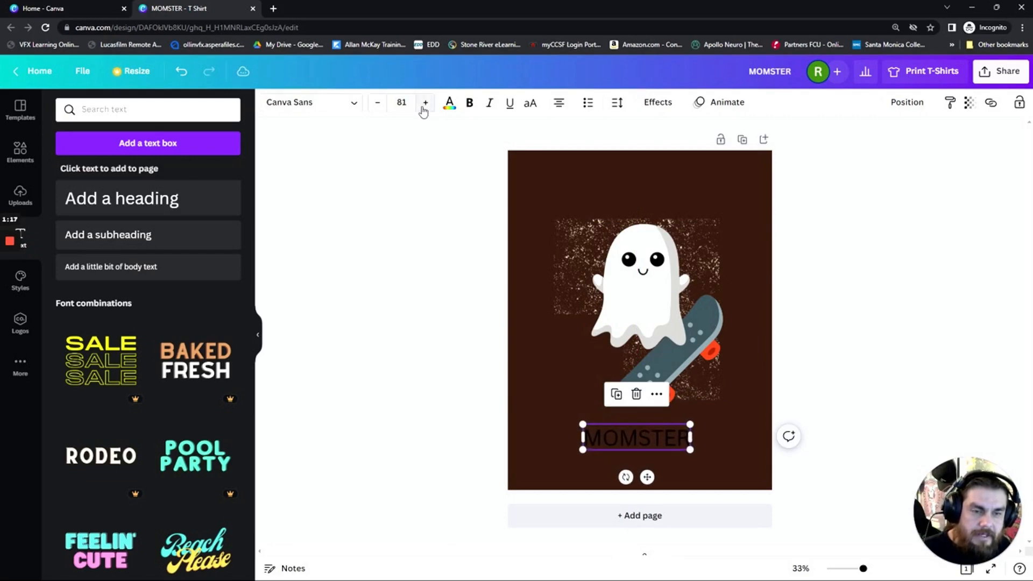
{"action": "left_click", "coordinate": [425, 102]}
{"action": "left_click", "coordinate": [425, 102]}
{"action": "left_click", "coordinate": [424, 102]}
{"action": "left_click", "coordinate": [425, 102]}
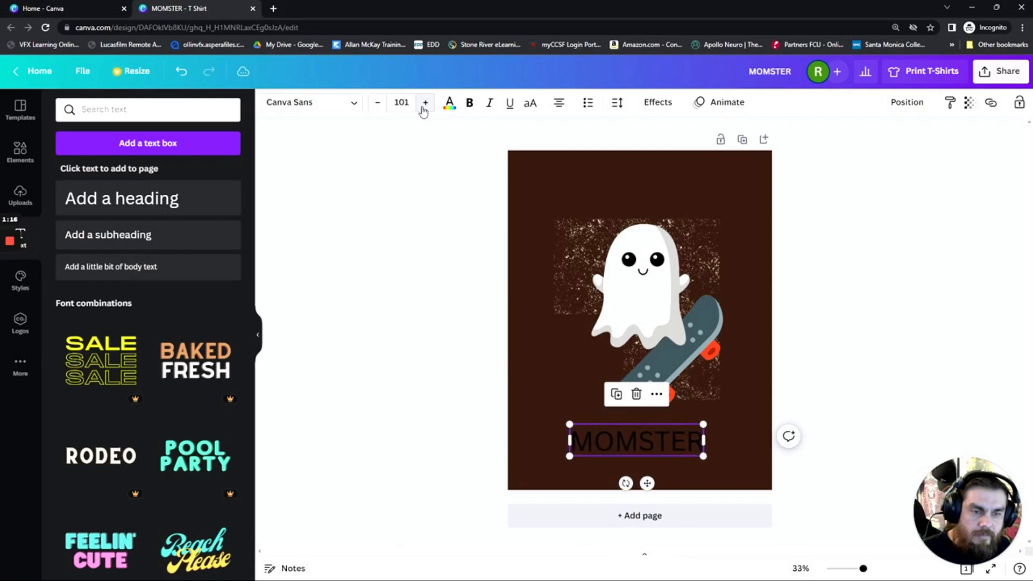
{"action": "left_click", "coordinate": [425, 102]}
{"action": "left_click", "coordinate": [425, 102]}
{"action": "left_click", "coordinate": [425, 102]}
{"action": "left_click", "coordinate": [424, 103]}
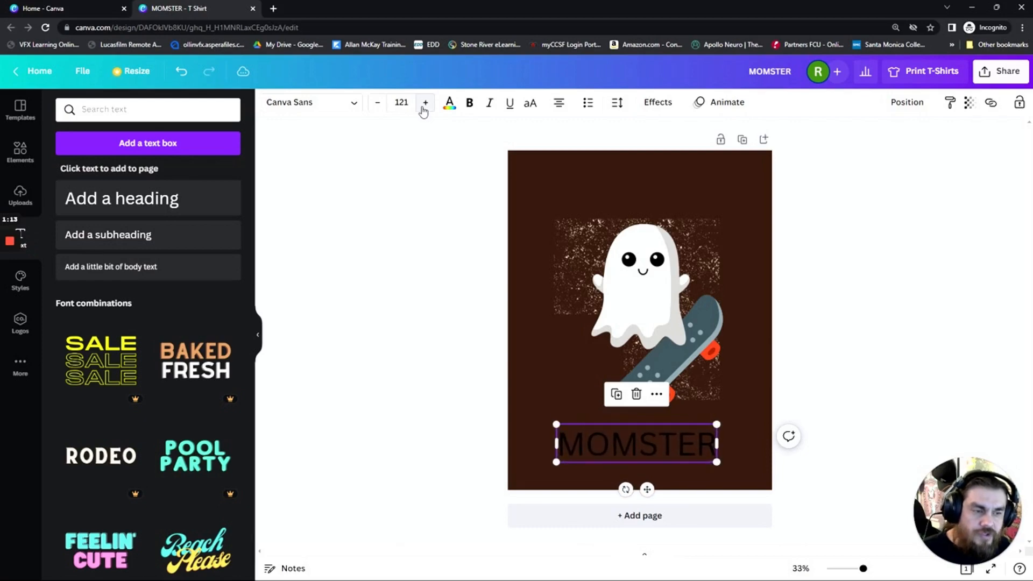
{"action": "left_click", "coordinate": [425, 102]}
{"action": "left_click", "coordinate": [425, 103]}
{"action": "left_click", "coordinate": [424, 103]}
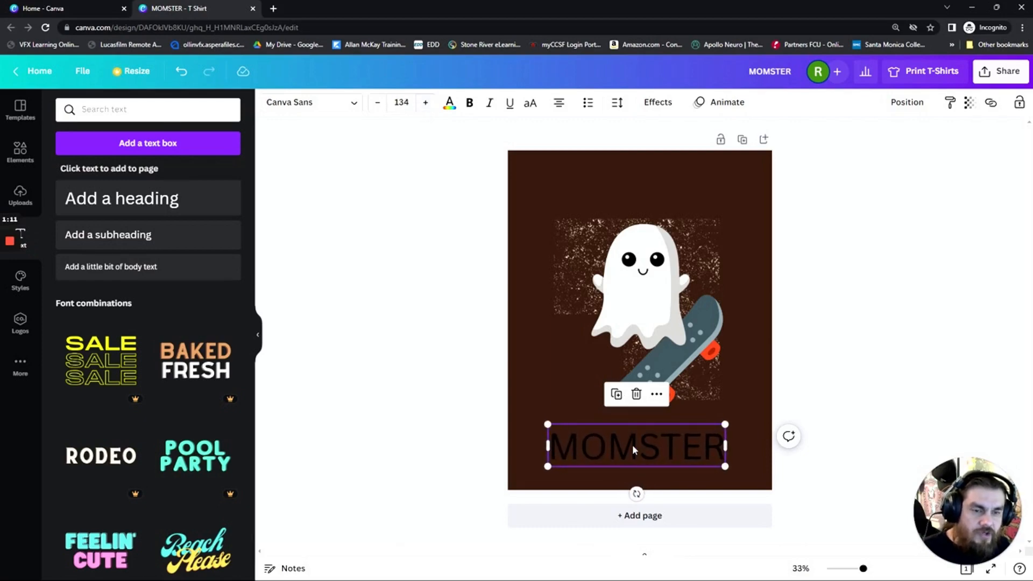
Move the MOMSTER text slightly higher, just below the skateboard, and select all of its letters
{"action": "left_click_drag", "start_coordinate": [631, 444], "coordinate": [637, 432]}
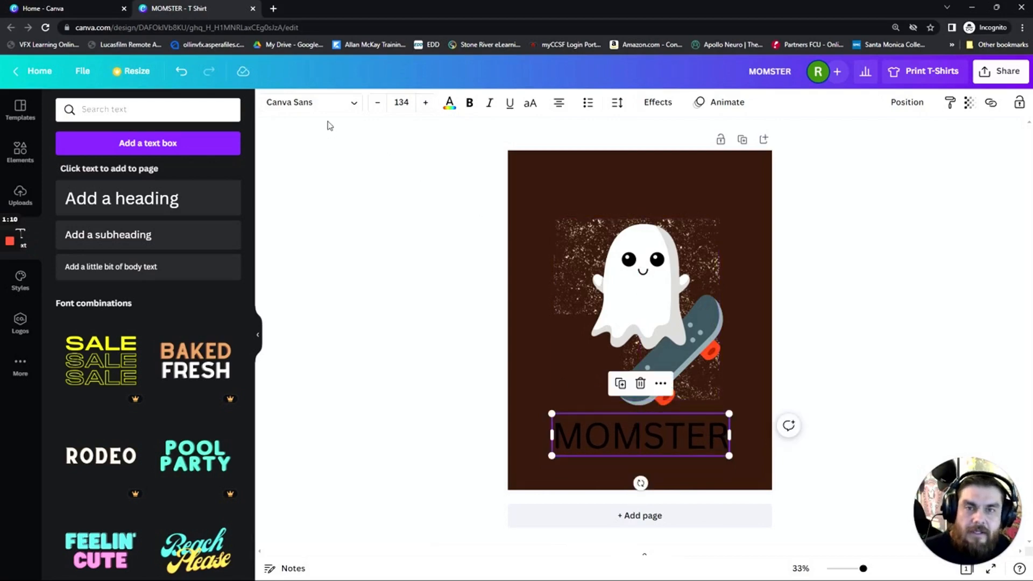
{"action": "double_click", "coordinate": [624, 443]}
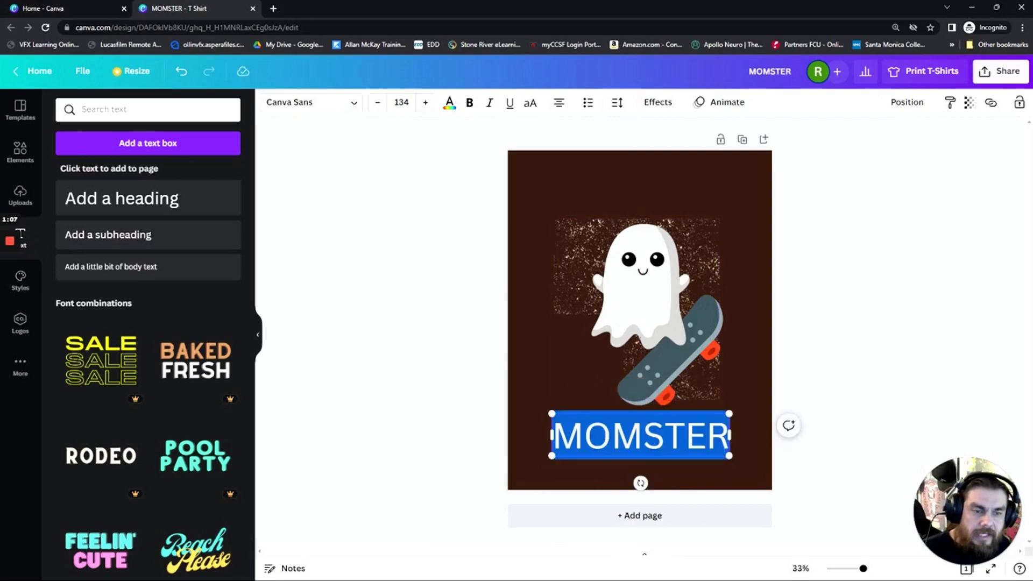
{"action": "left_click", "coordinate": [684, 435]}
{"action": "left_click_drag", "start_coordinate": [729, 435], "coordinate": [551, 436]}
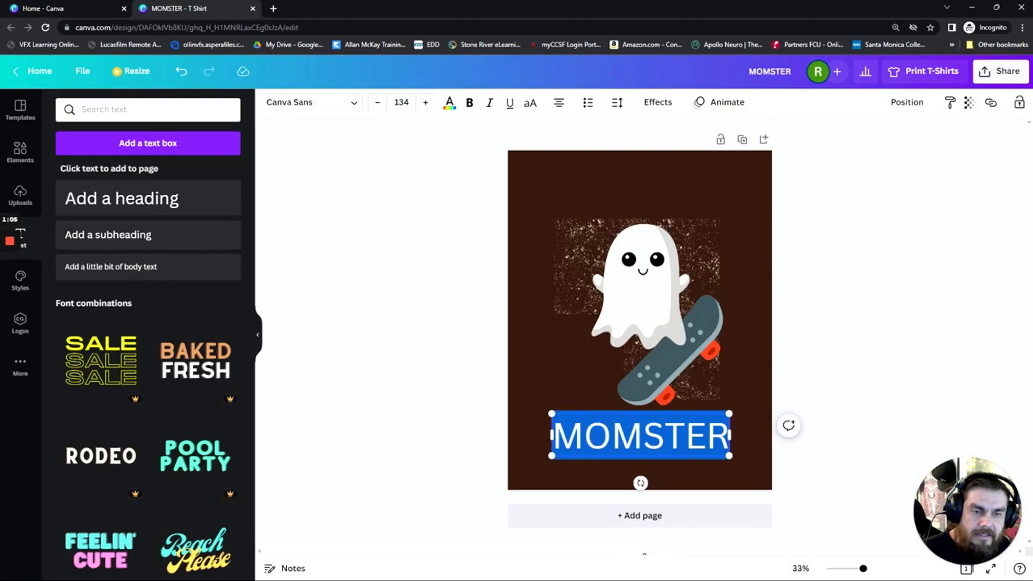
Browse the available fonts for the MOMSTER text and search them for horror
{"action": "left_click", "coordinate": [355, 106]}
{"action": "scroll", "coordinate": [125, 375], "scroll_direction": "down", "scroll_amount": 5}
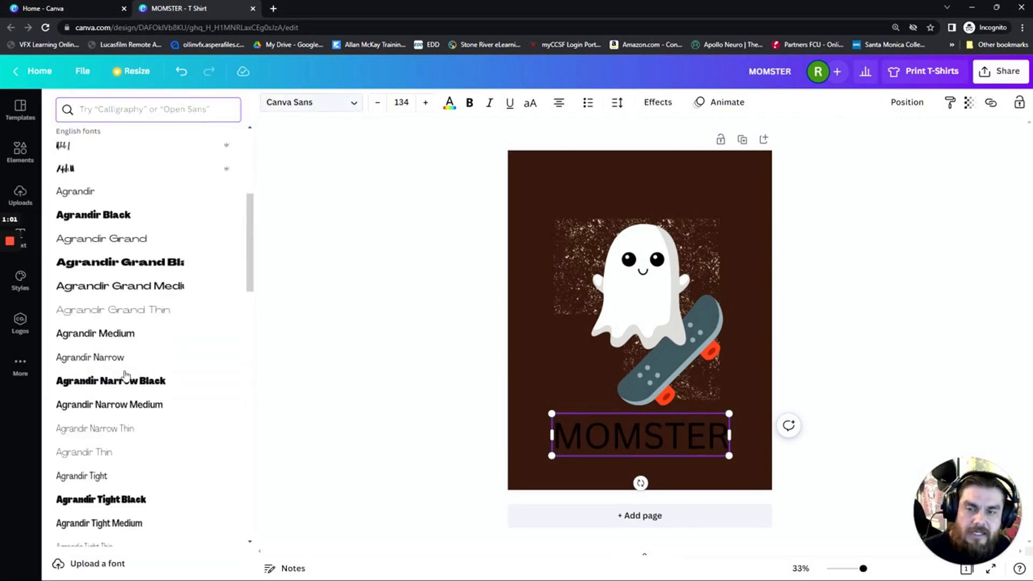
{"action": "scroll", "coordinate": [123, 366], "scroll_direction": "down", "scroll_amount": 11}
{"action": "scroll", "coordinate": [124, 357], "scroll_direction": "up", "scroll_amount": 3}
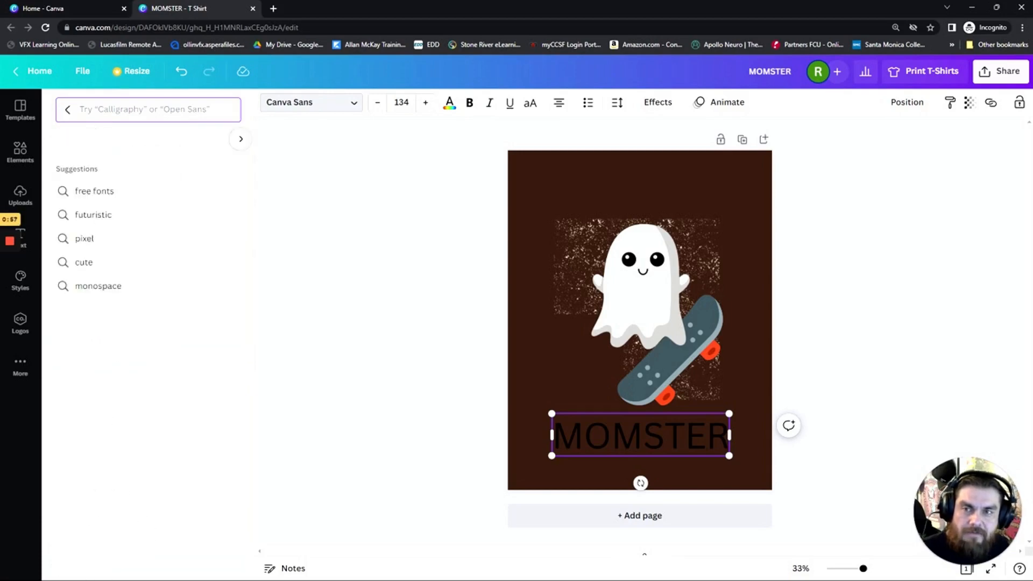
{"action": "type", "text": "horror"}
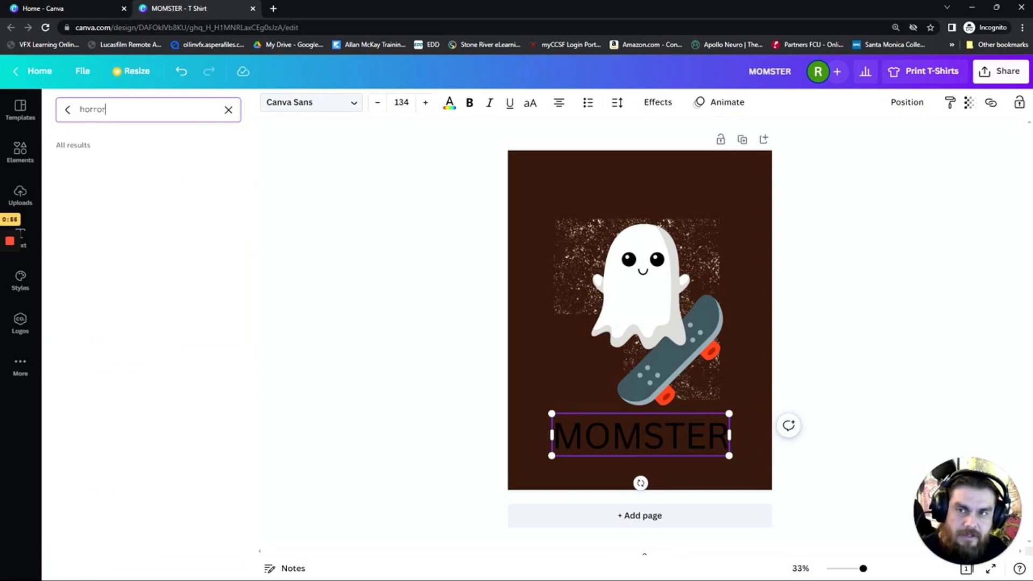
{"action": "key", "text": "shift+Left"}
{"action": "key", "text": "shift+Left"}
{"action": "key", "text": "shift+Left"}
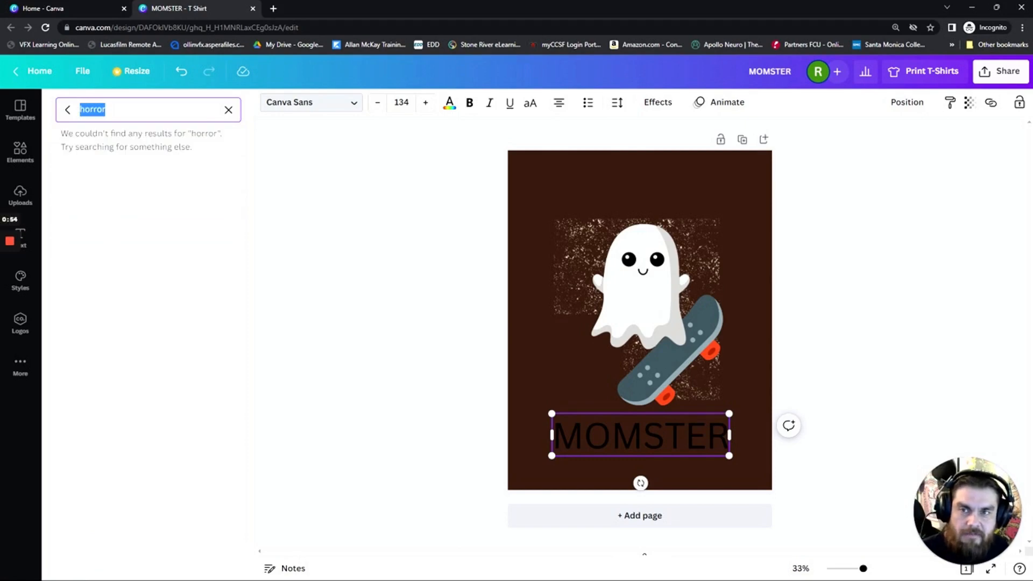
Search the fonts for scary and apply the Jeepers font to the MOMSTER text
{"action": "type", "text": "scary"}
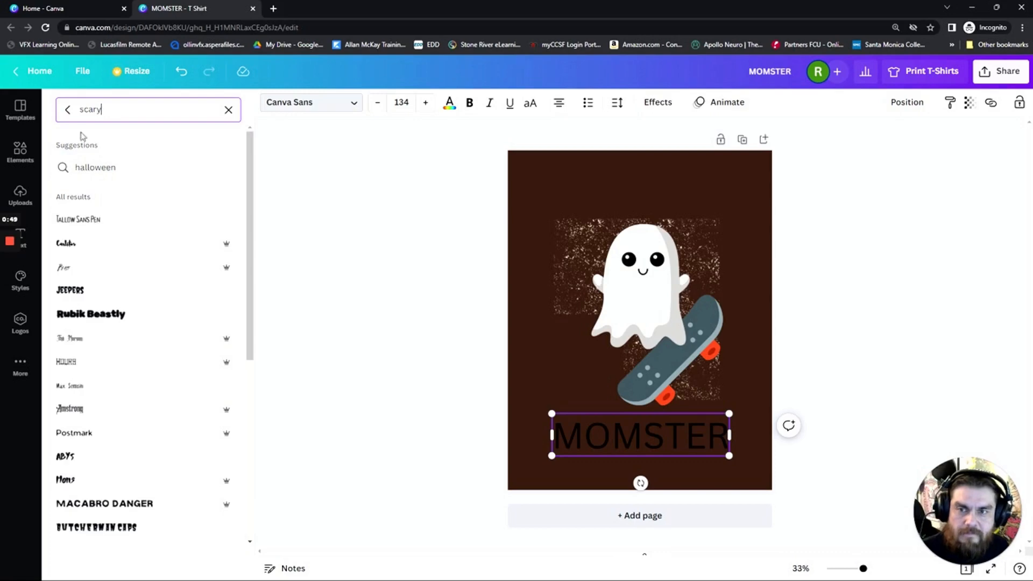
{"action": "left_click", "coordinate": [76, 290]}
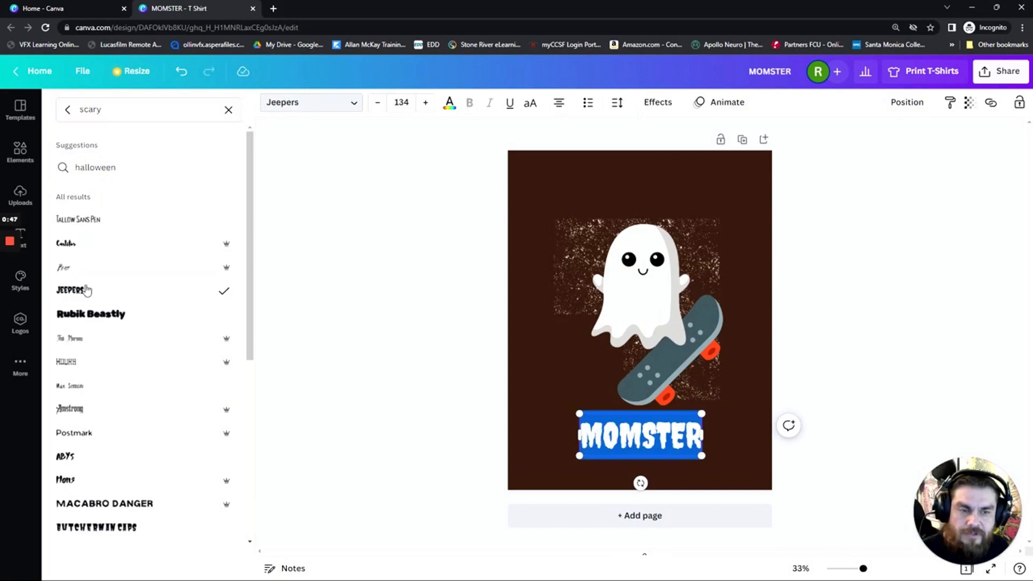
{"action": "left_click", "coordinate": [419, 427]}
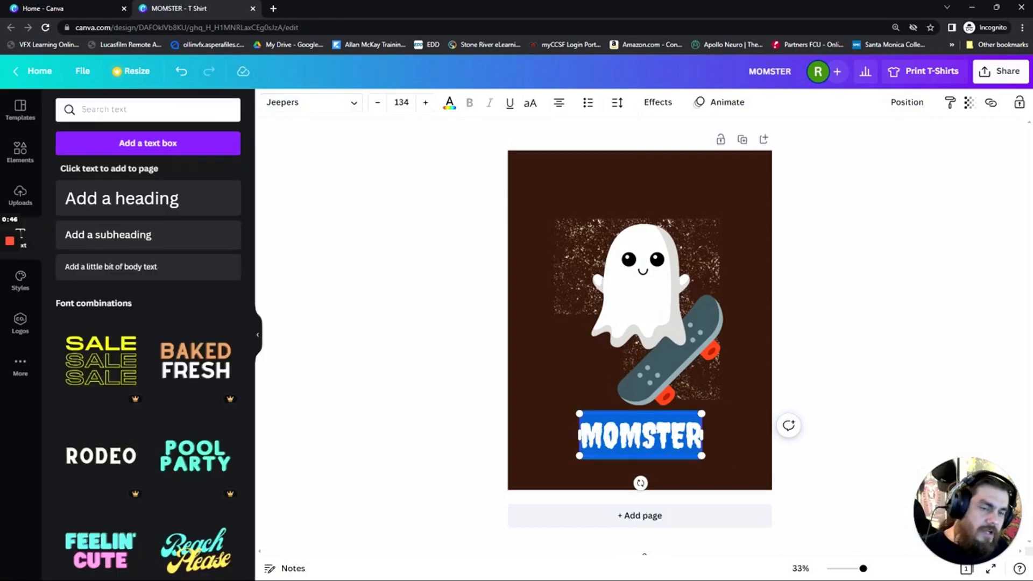
{"action": "left_click", "coordinate": [509, 428]}
Enlarge the MOMSTER text to a font size of about 222, keeping it centred below the skateboard
{"action": "left_click", "coordinate": [664, 429]}
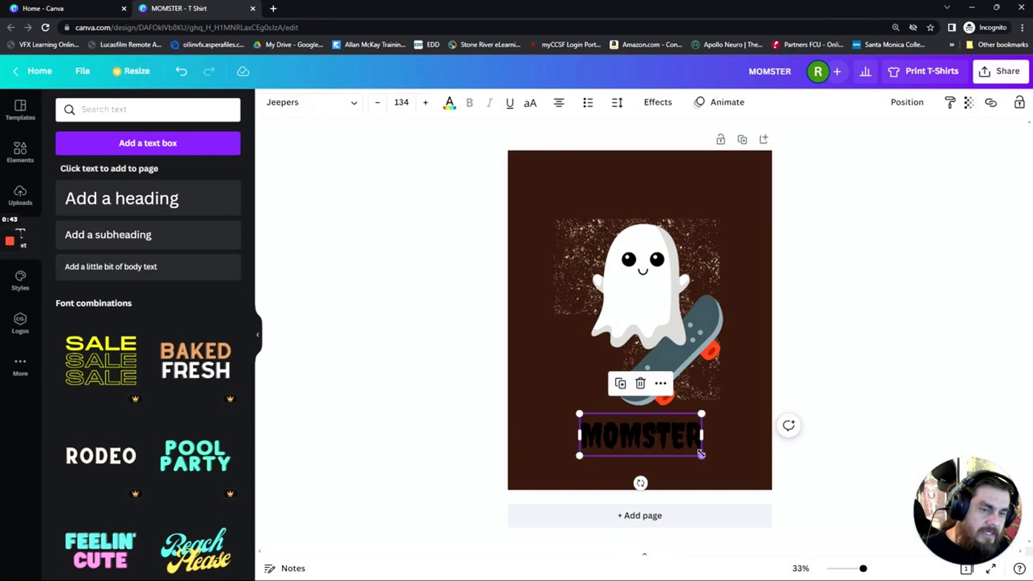
{"action": "left_click_drag", "start_coordinate": [701, 454], "coordinate": [741, 474]}
{"action": "left_click", "coordinate": [367, 350]}
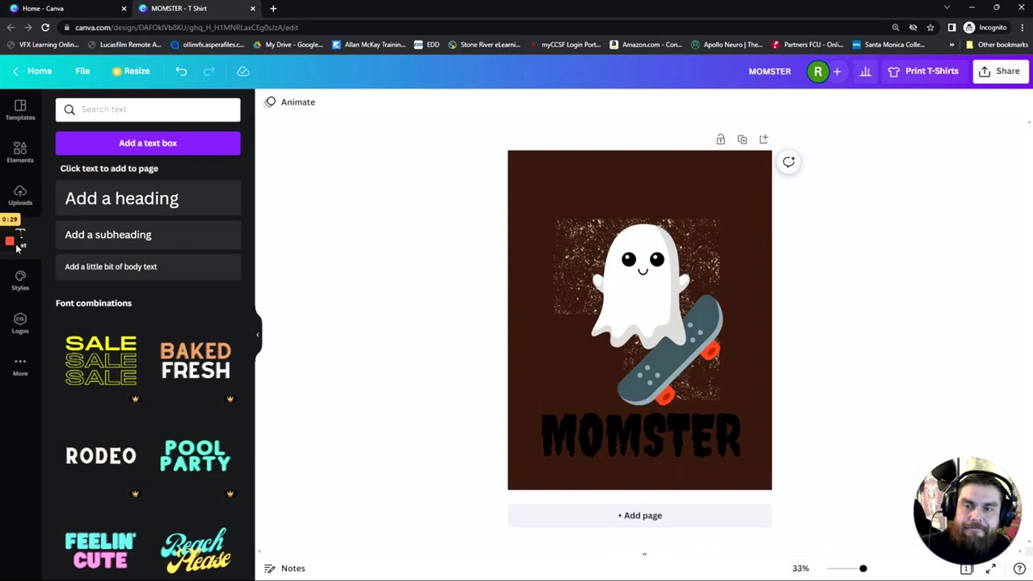
{"action": "mouse_move", "coordinate": [12, 245]}
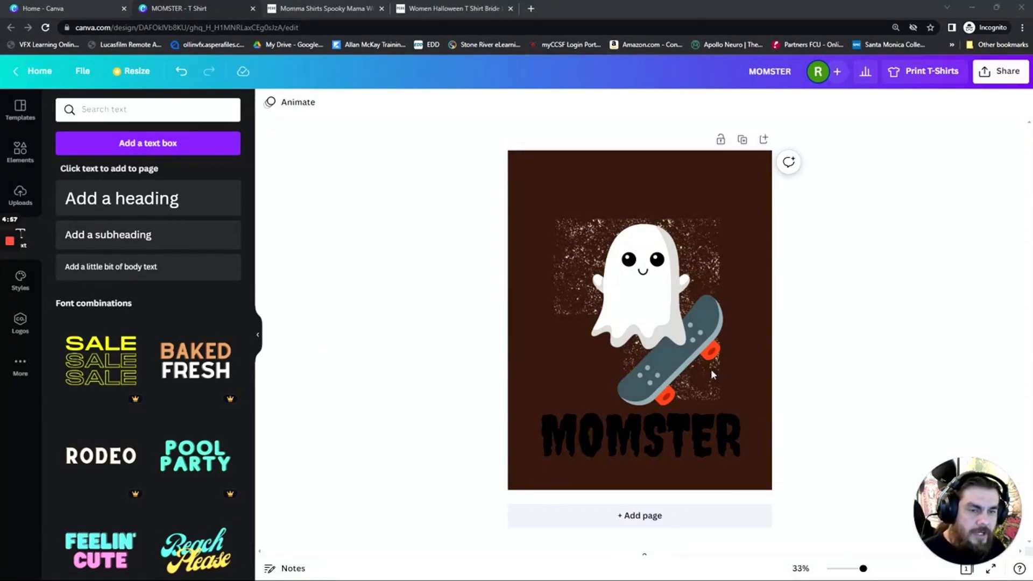
Delete the ghost and the skateboard from the brown page
{"action": "left_click", "coordinate": [661, 308]}
{"action": "key", "text": "Delete"}
{"action": "left_click", "coordinate": [675, 362]}
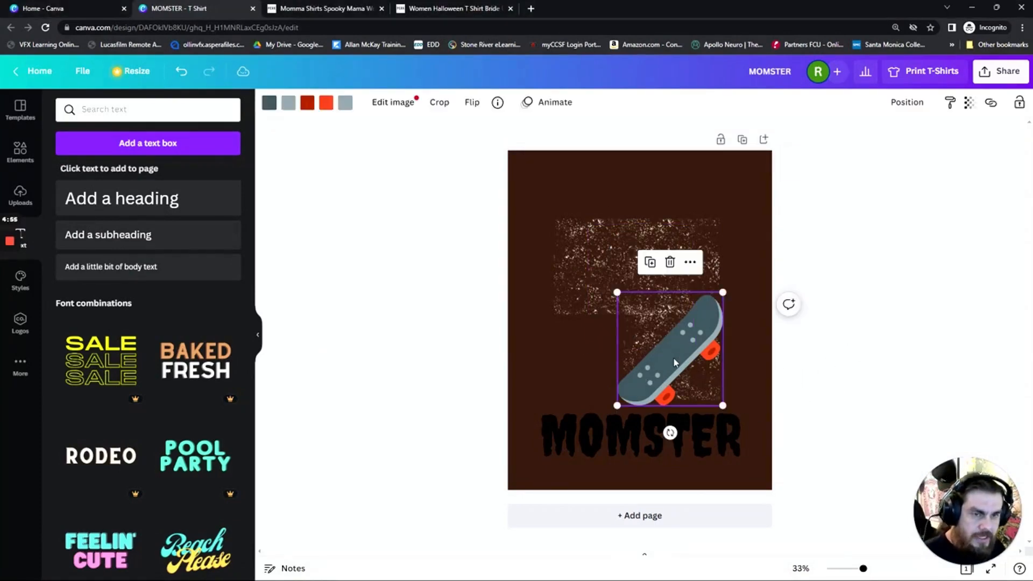
{"action": "key", "text": "Delete"}
{"action": "left_click", "coordinate": [616, 292]}
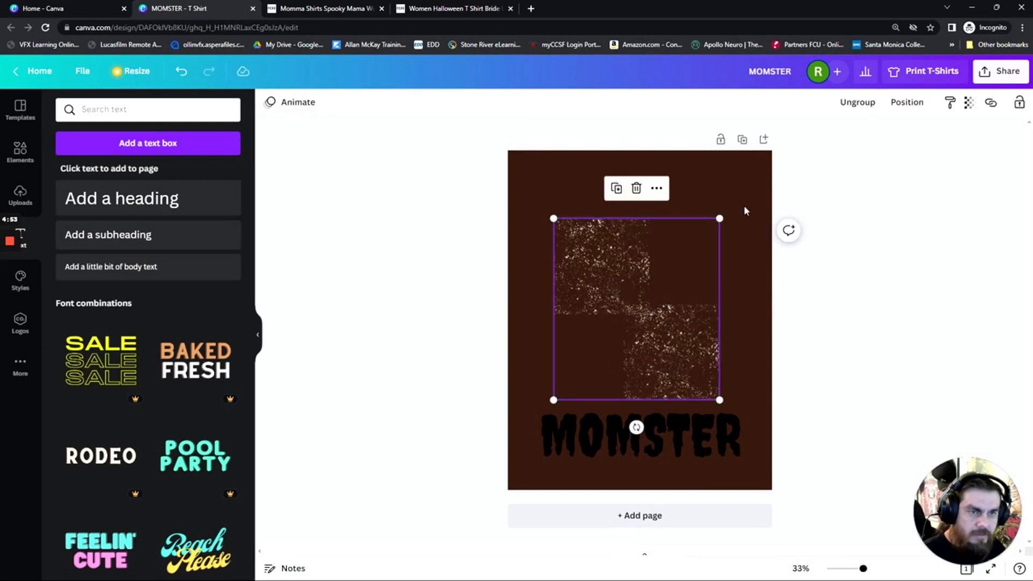
Add a second page and change its background color to white
{"action": "left_click", "coordinate": [657, 518]}
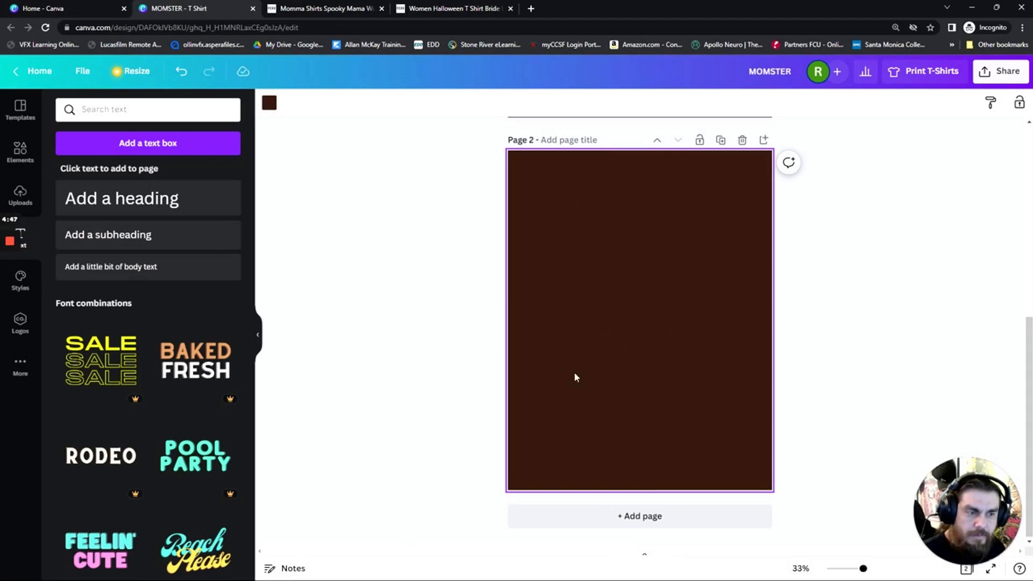
{"action": "left_click", "coordinate": [269, 106]}
{"action": "left_click", "coordinate": [222, 280]}
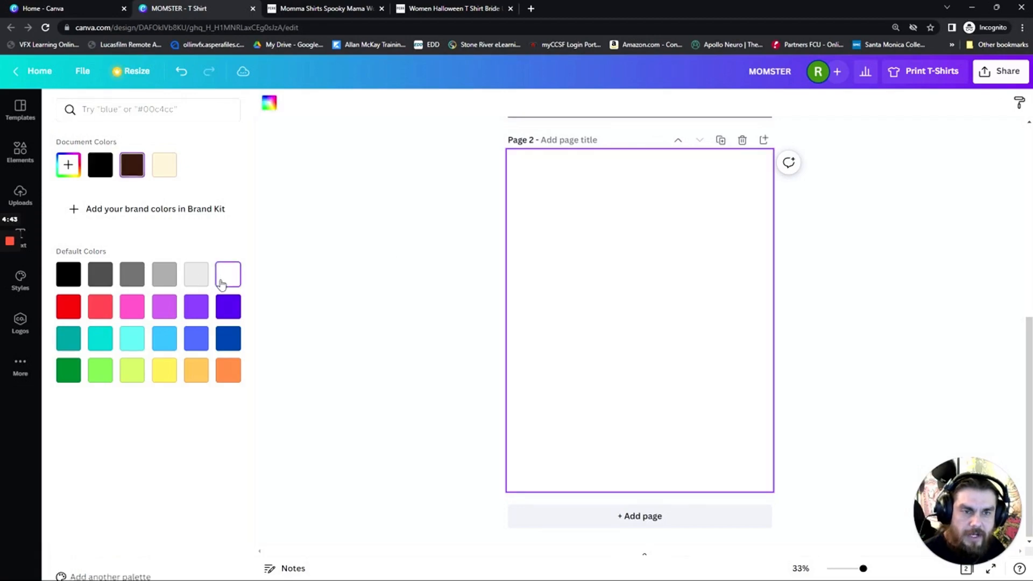
Move the MOMSTER text from the brown page onto the upper part of the white page
{"action": "scroll", "coordinate": [807, 329], "scroll_direction": "up", "scroll_amount": 4}
{"action": "left_click", "coordinate": [861, 303]}
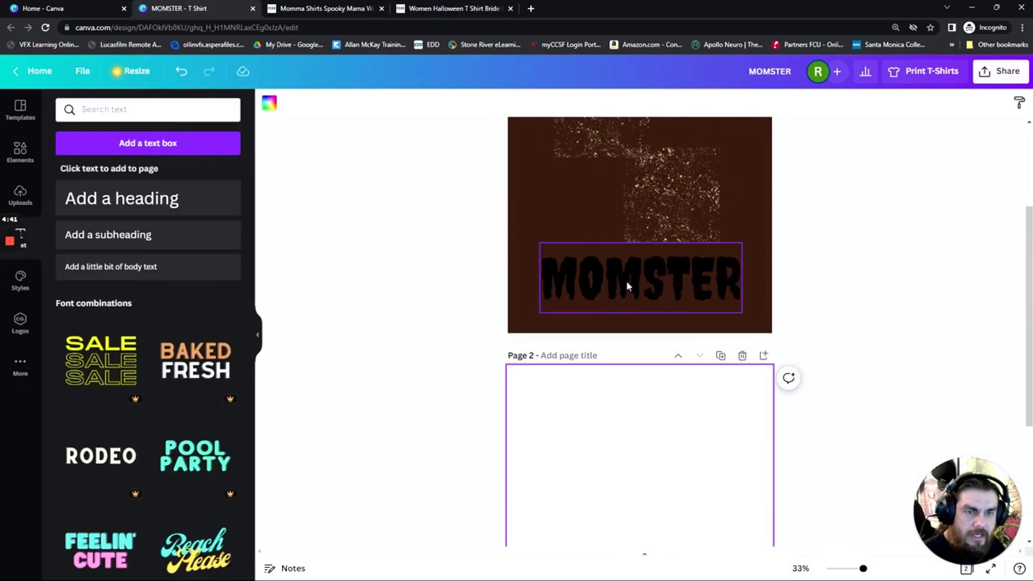
{"action": "left_click", "coordinate": [626, 281]}
{"action": "left_click_drag", "start_coordinate": [626, 281], "coordinate": [632, 457]}
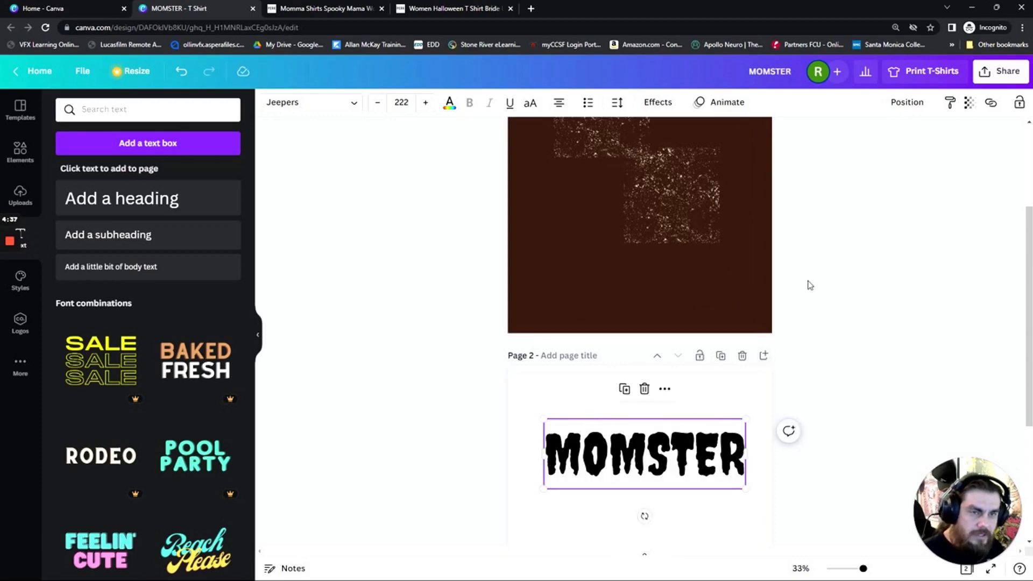
Delete the brown page and move the MOMSTER text slightly higher on the white page
{"action": "scroll", "coordinate": [809, 285], "scroll_direction": "up", "scroll_amount": 3}
{"action": "left_click", "coordinate": [742, 140]}
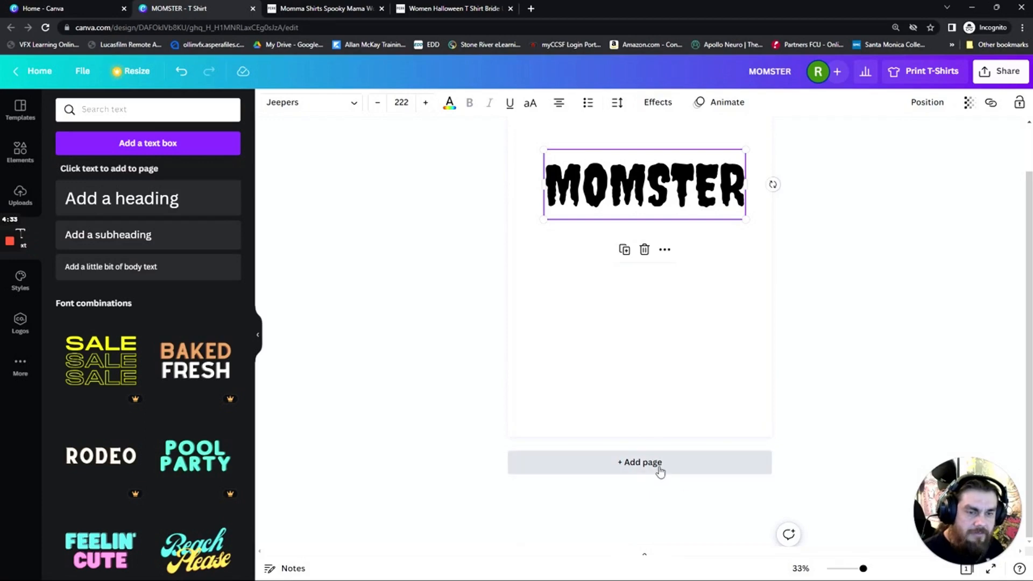
{"action": "scroll", "coordinate": [831, 339], "scroll_direction": "up", "scroll_amount": 1}
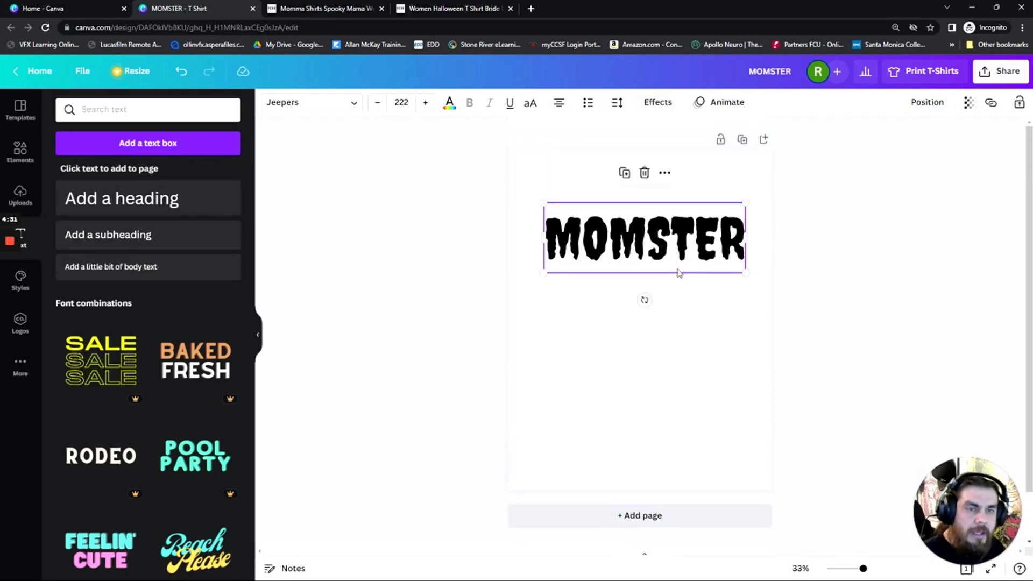
{"action": "left_click_drag", "start_coordinate": [658, 230], "coordinate": [658, 217]}
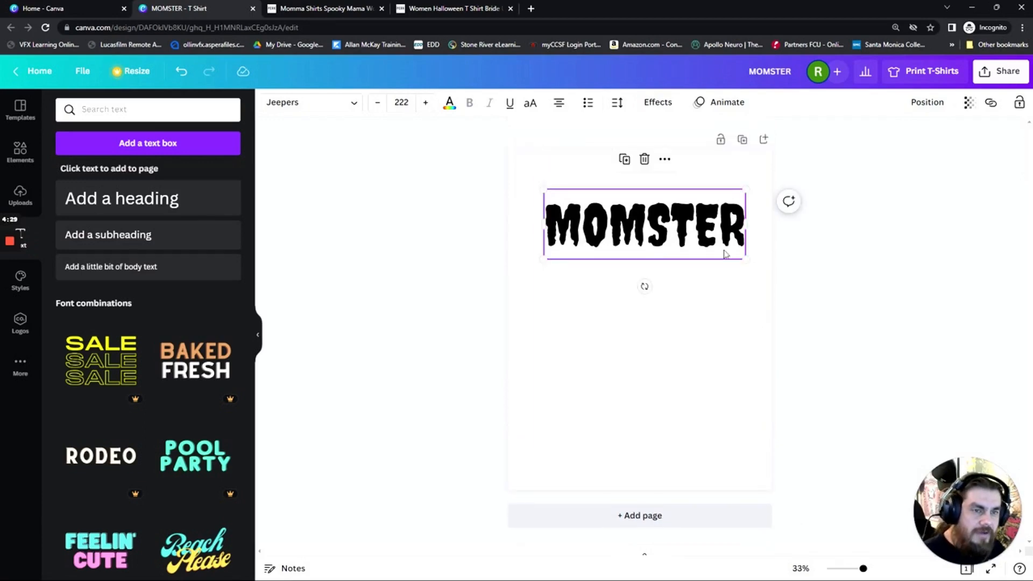
Look at the Spooky Mama tee on the Just A Perk product page for reference, then return to the MOMSTER design
{"action": "left_click", "coordinate": [312, 11]}
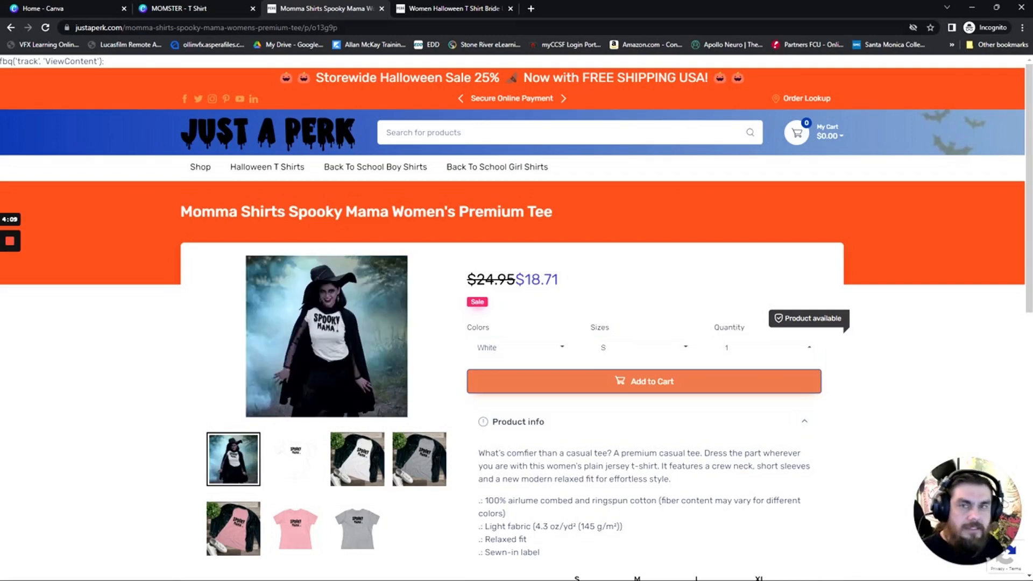
{"action": "left_click", "coordinate": [201, 11]}
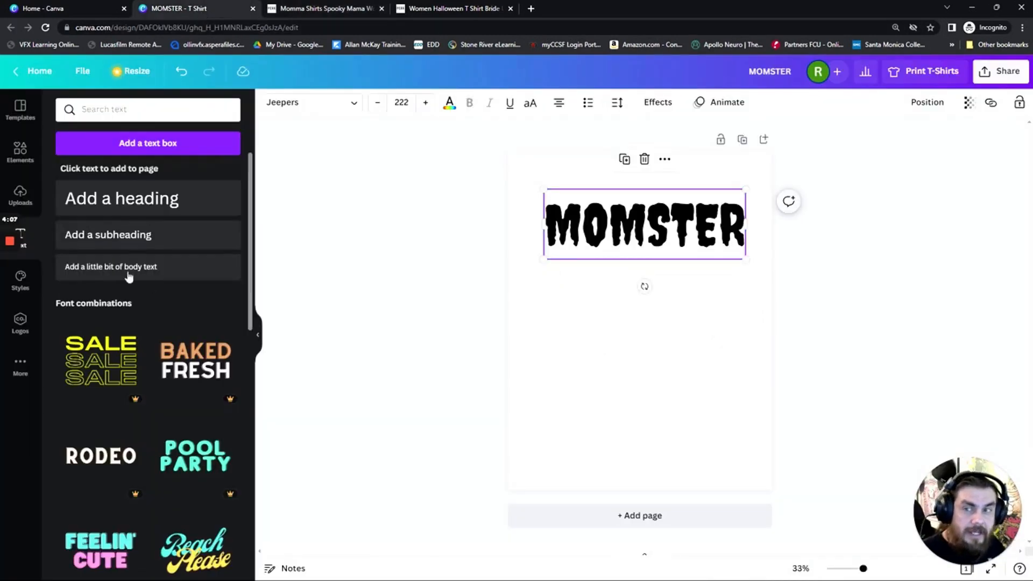
Replace the skateboard search in the design elements with a search for spider
{"action": "left_click", "coordinate": [20, 152]}
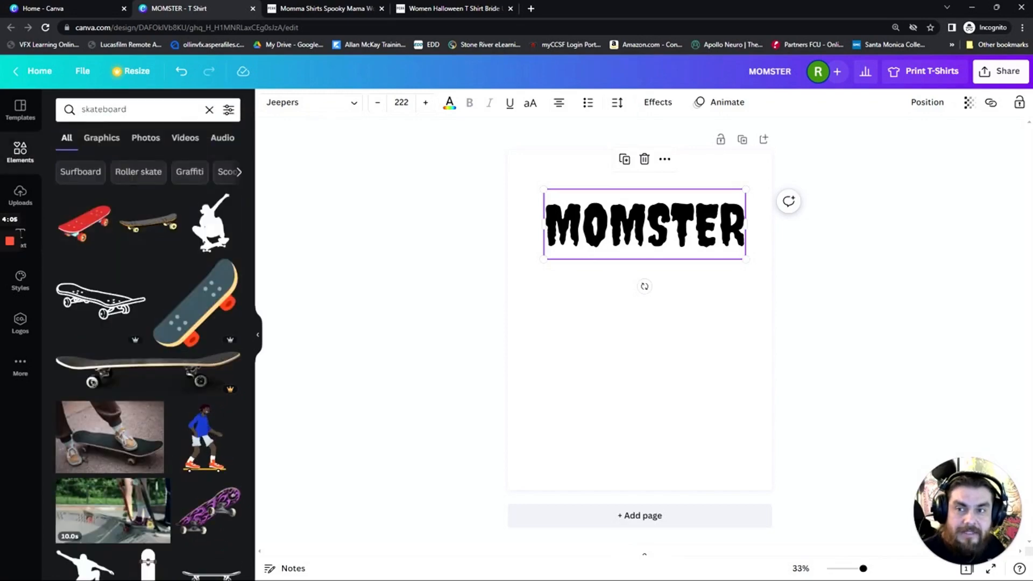
{"action": "left_click", "coordinate": [118, 109]}
{"action": "type", "text": "sp"}
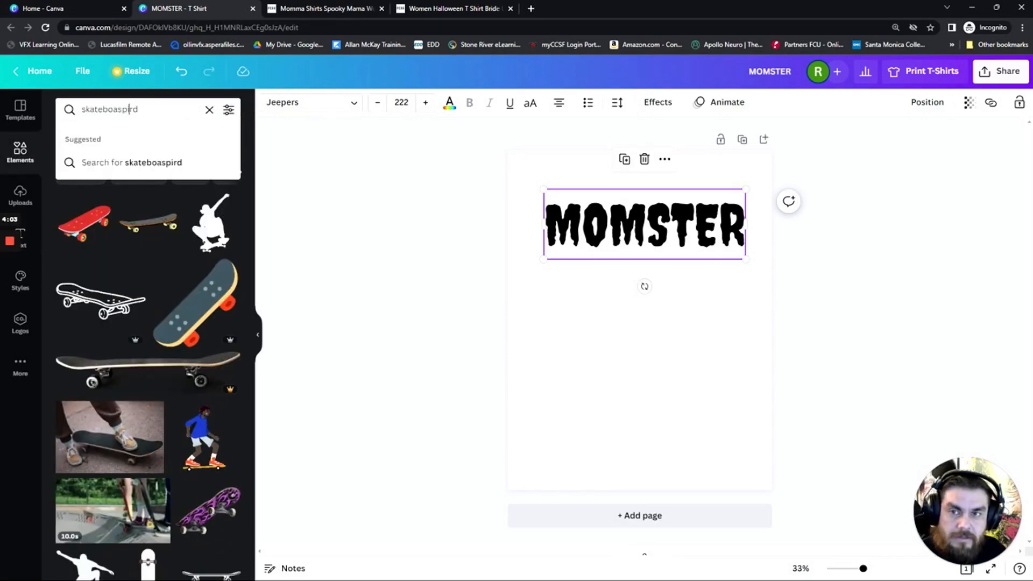
{"action": "left_click", "coordinate": [209, 110]}
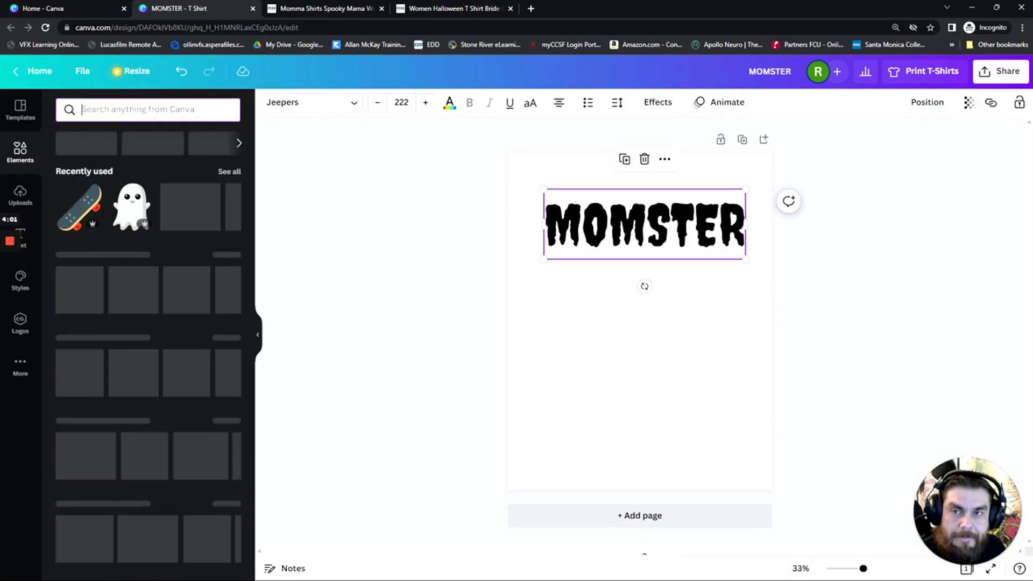
{"action": "type", "text": "spider"}
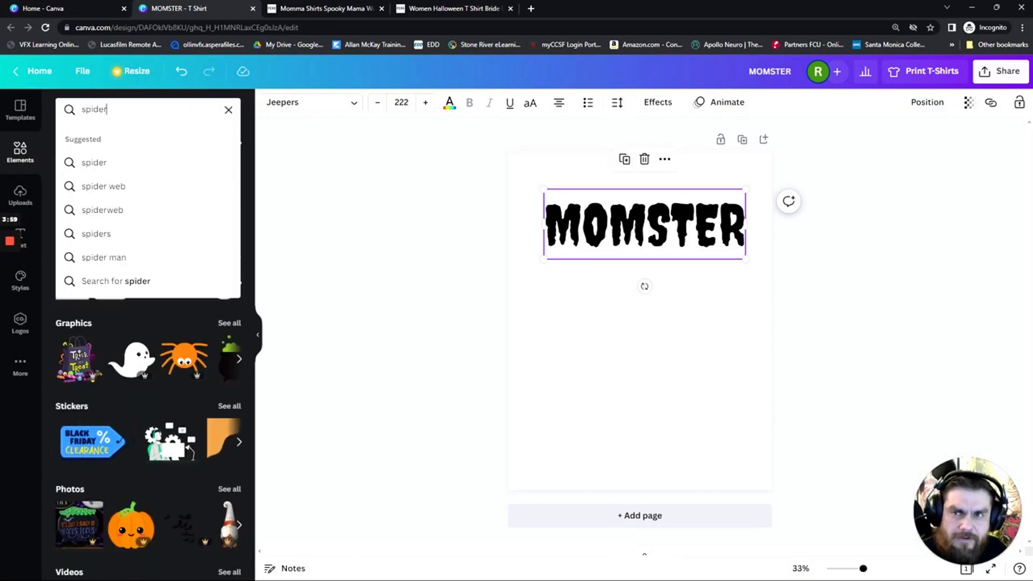
{"action": "key", "text": "Return"}
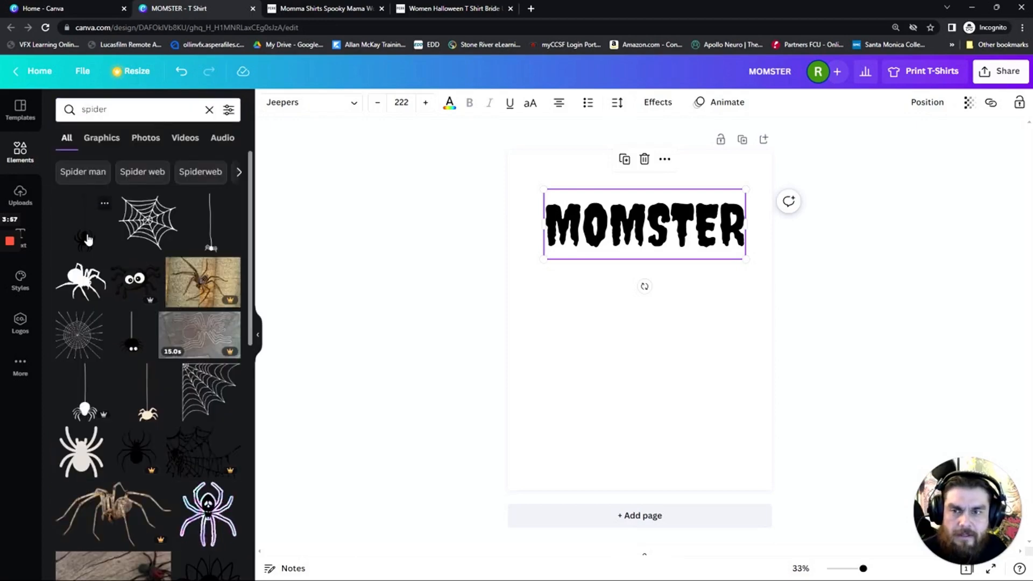
Insert the black hanging spider graphic, shrink it, and hang its thread from the letter R of MOMSTER
{"action": "left_click", "coordinate": [88, 240]}
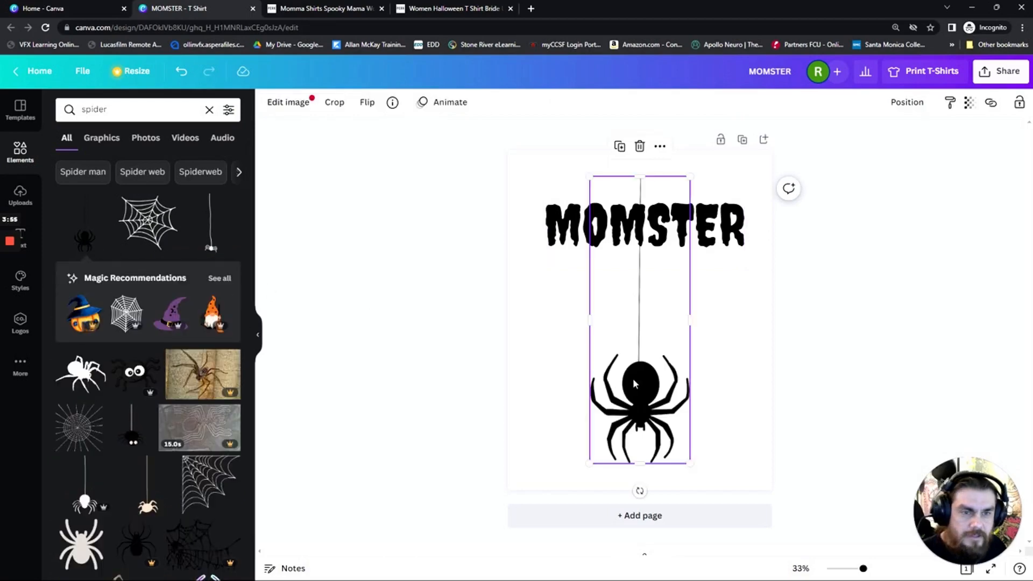
{"action": "left_click_drag", "start_coordinate": [690, 463], "coordinate": [736, 340]}
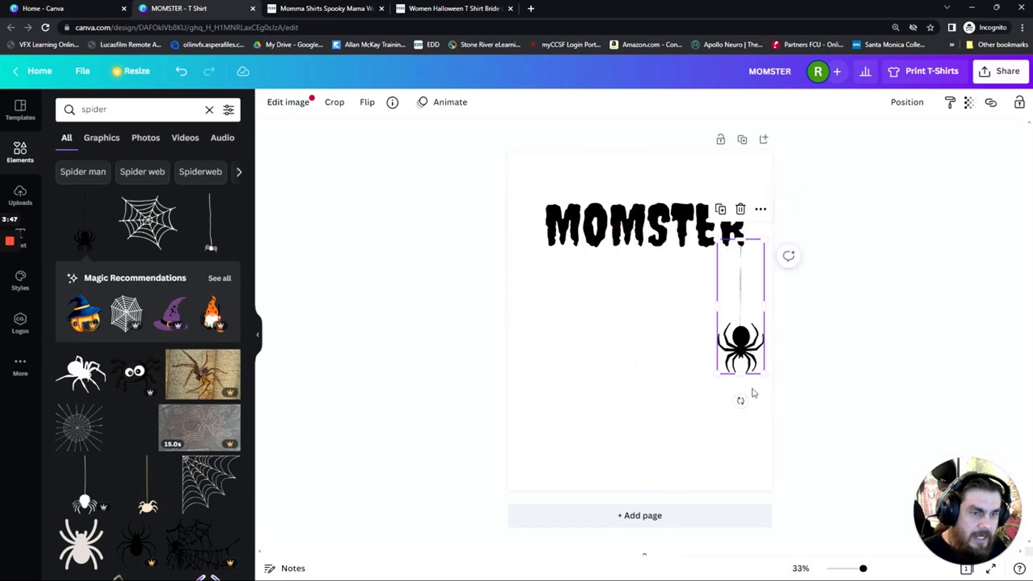
{"action": "left_click_drag", "start_coordinate": [763, 375], "coordinate": [741, 306]}
{"action": "left_click", "coordinate": [671, 407]}
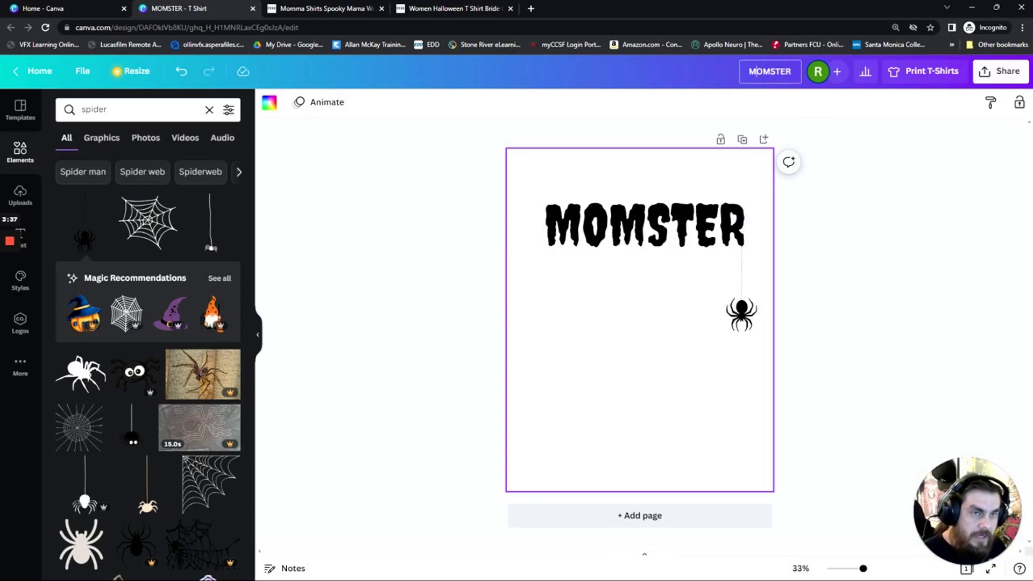
Bend the MOMSTER text into an upward arch with the Curve shape effect set to 71
{"action": "left_click", "coordinate": [769, 71]}
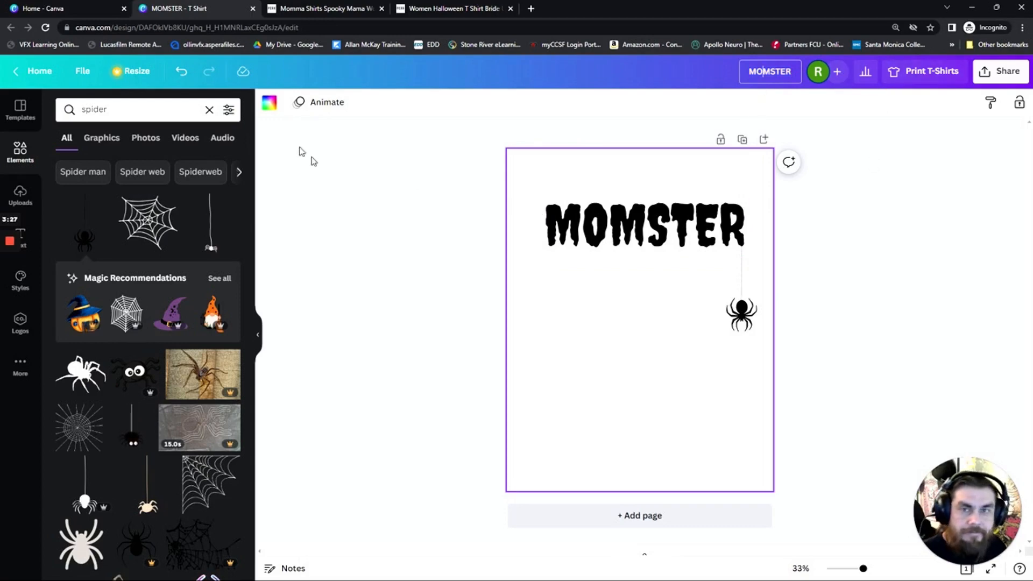
{"action": "left_click", "coordinate": [606, 244]}
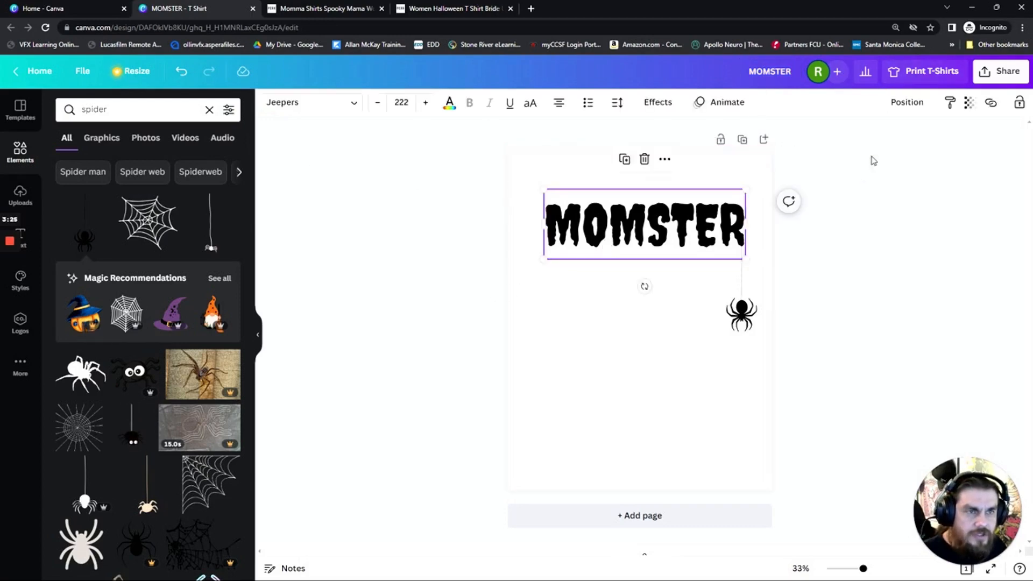
{"action": "left_click", "coordinate": [657, 104]}
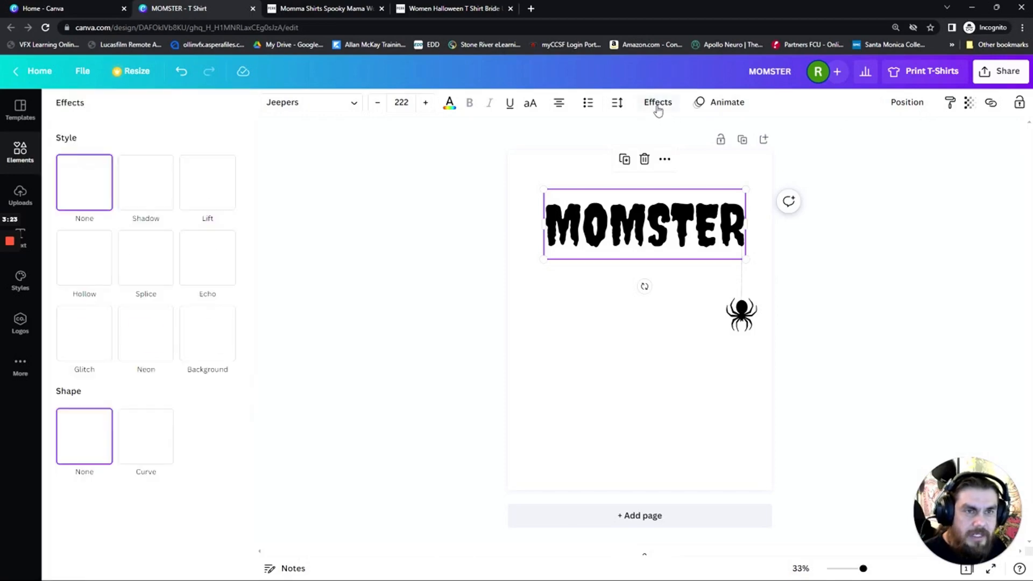
{"action": "left_click", "coordinate": [131, 438]}
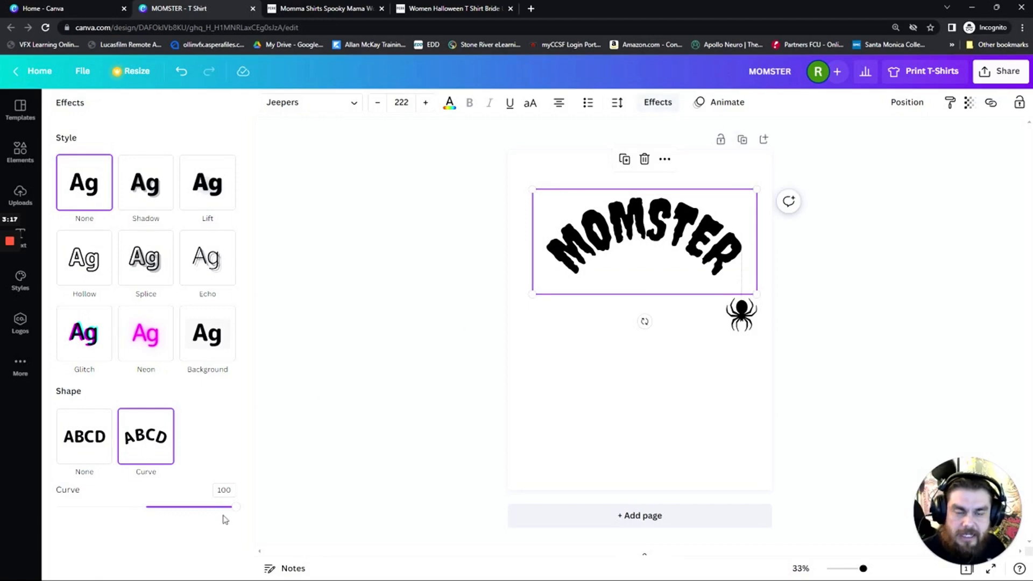
{"action": "left_click_drag", "start_coordinate": [231, 512], "coordinate": [210, 510]}
Try the Splice, Shadow and Lift text styles on the arched MOMSTER text and settle on the Glitch style
{"action": "left_click", "coordinate": [137, 269]}
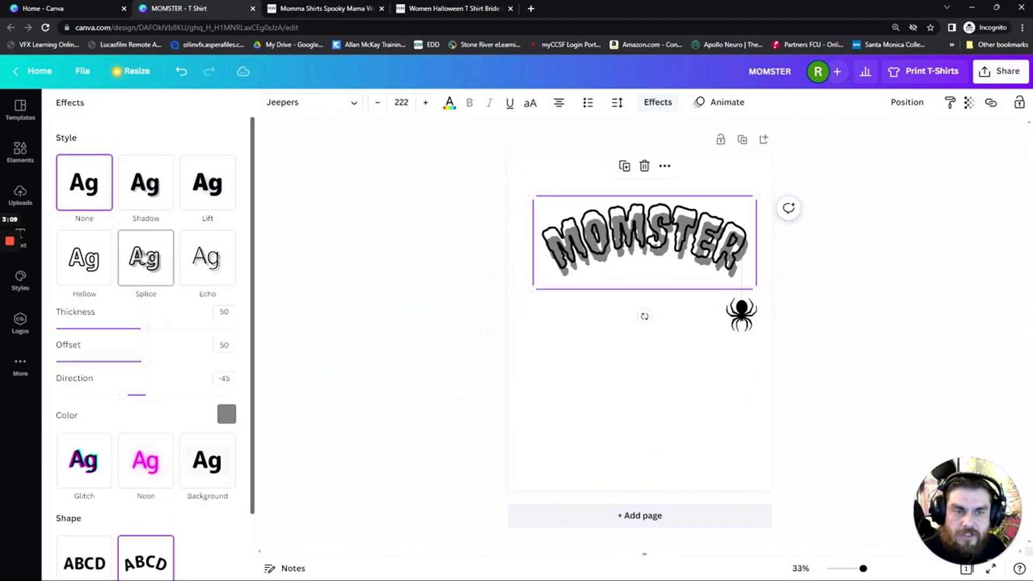
{"action": "left_click", "coordinate": [154, 214]}
{"action": "left_click", "coordinate": [208, 191]}
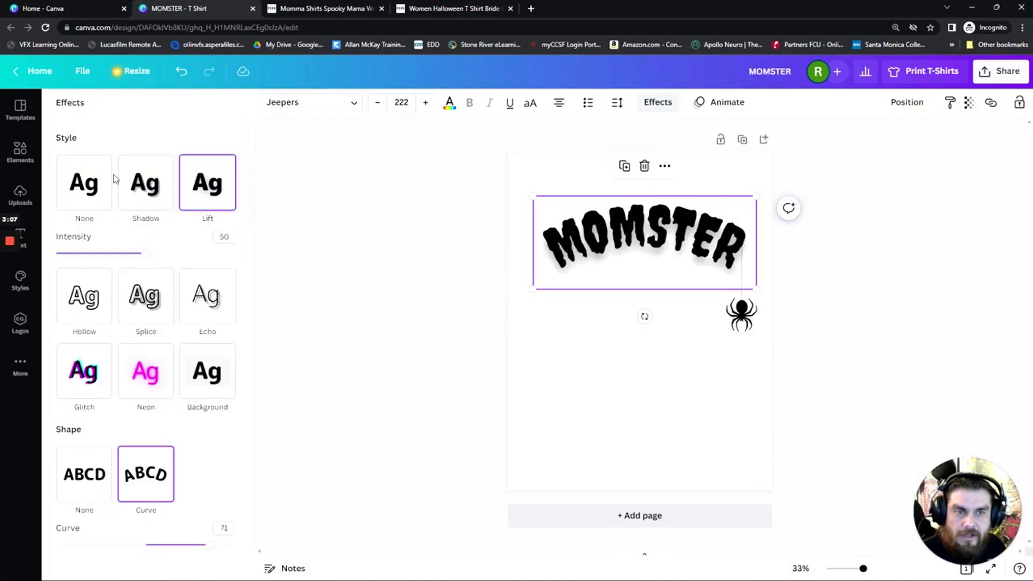
{"action": "left_click", "coordinate": [85, 186]}
{"action": "left_click", "coordinate": [99, 338]}
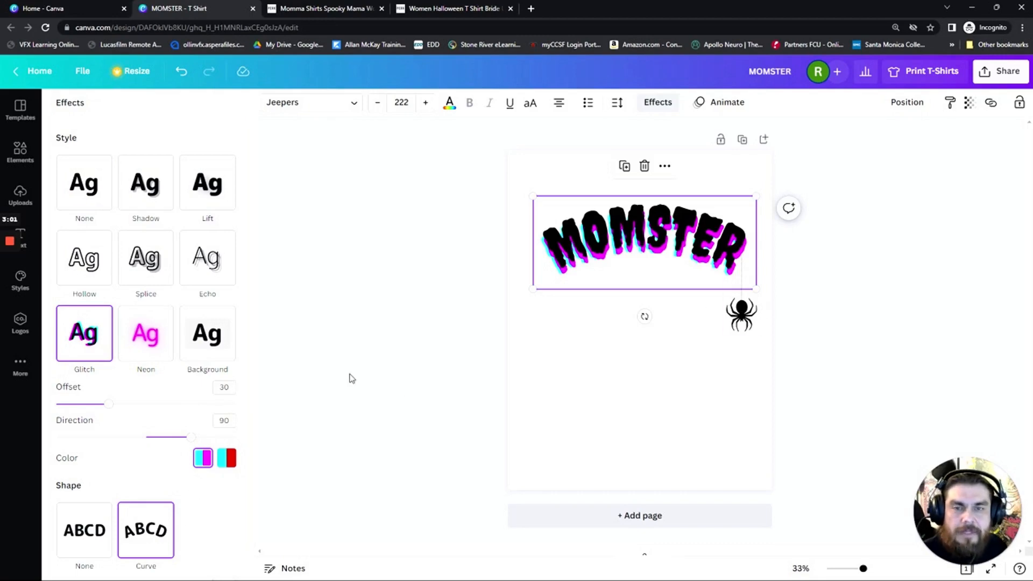
Move the hanging spider down so its thread starts at the lower end of the curved letter R
{"action": "left_click", "coordinate": [481, 366]}
{"action": "left_click_drag", "start_coordinate": [737, 312], "coordinate": [726, 337]}
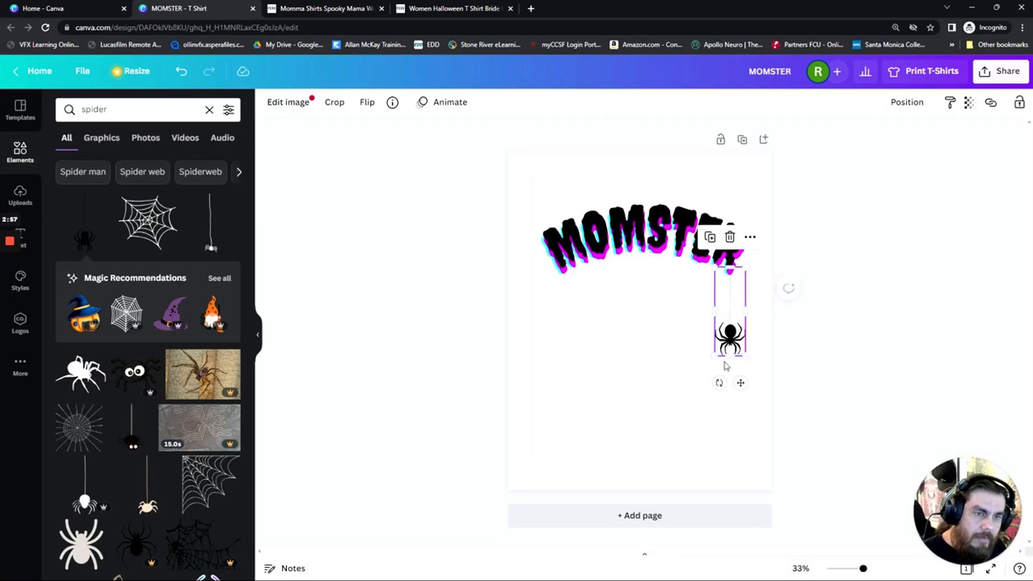
{"action": "left_click", "coordinate": [819, 377]}
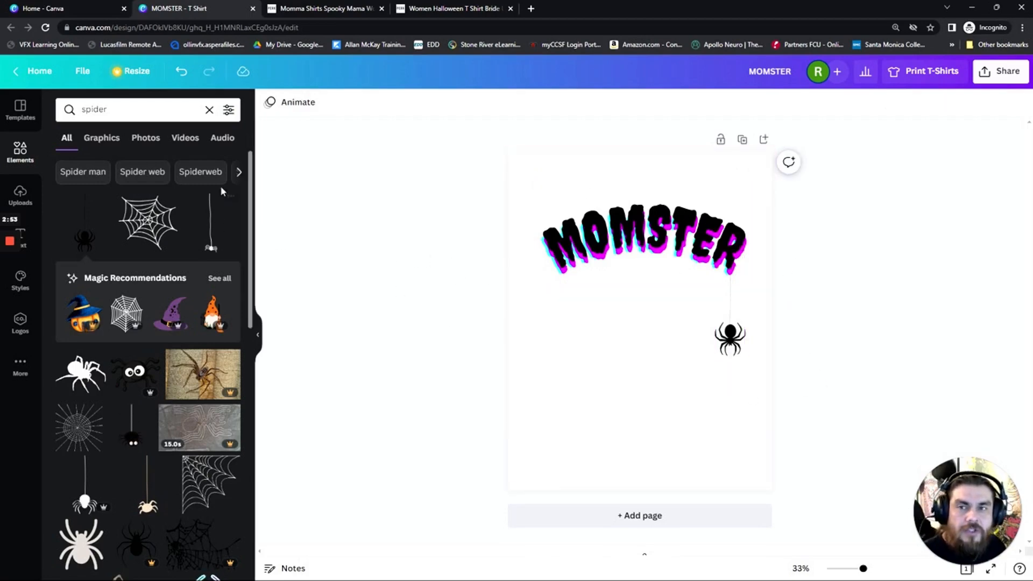
Look through the design's resize options and the available page animations without changing the design
{"action": "left_click", "coordinate": [147, 77]}
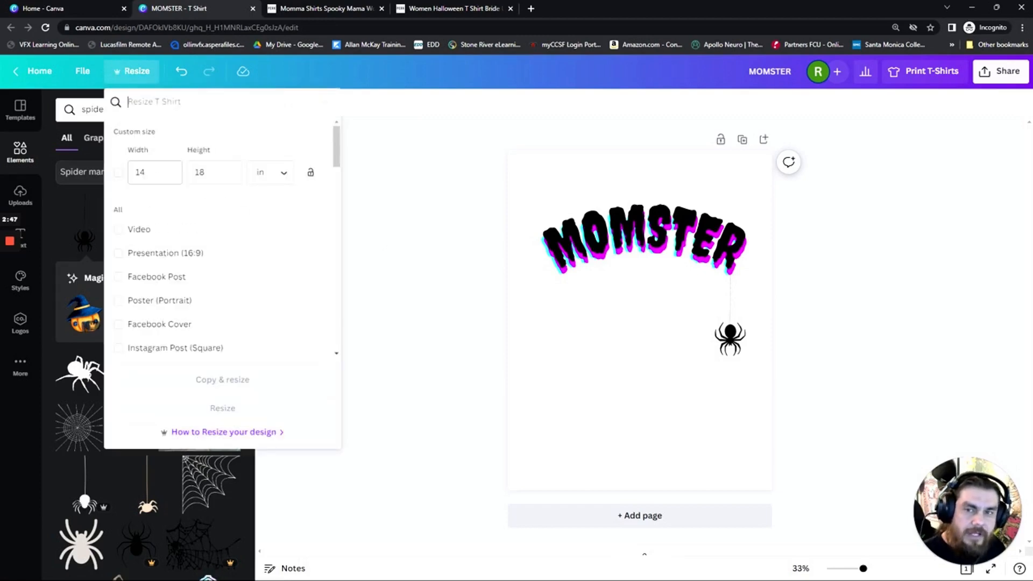
{"action": "left_click", "coordinate": [426, 228]}
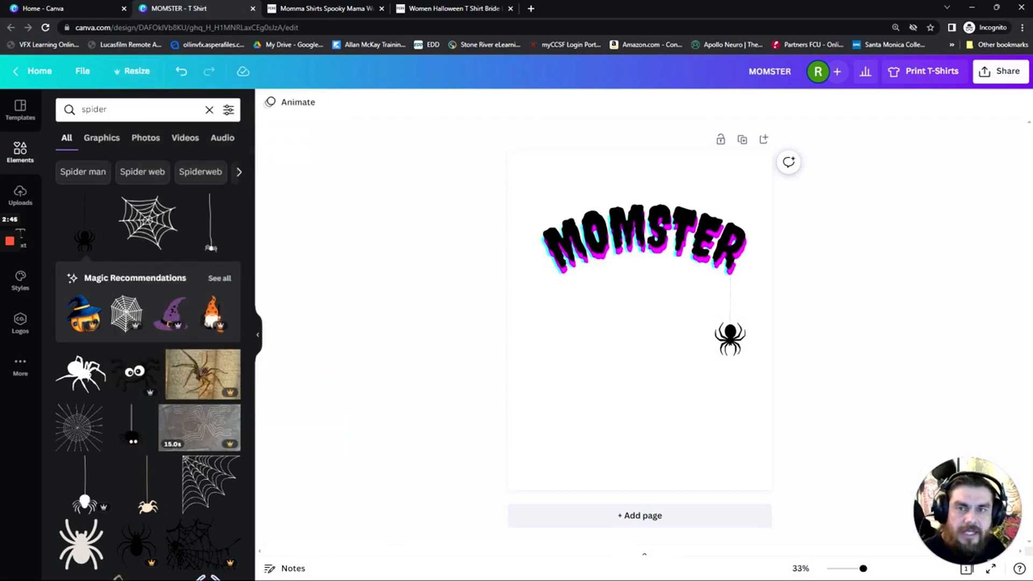
{"action": "left_click", "coordinate": [300, 104]}
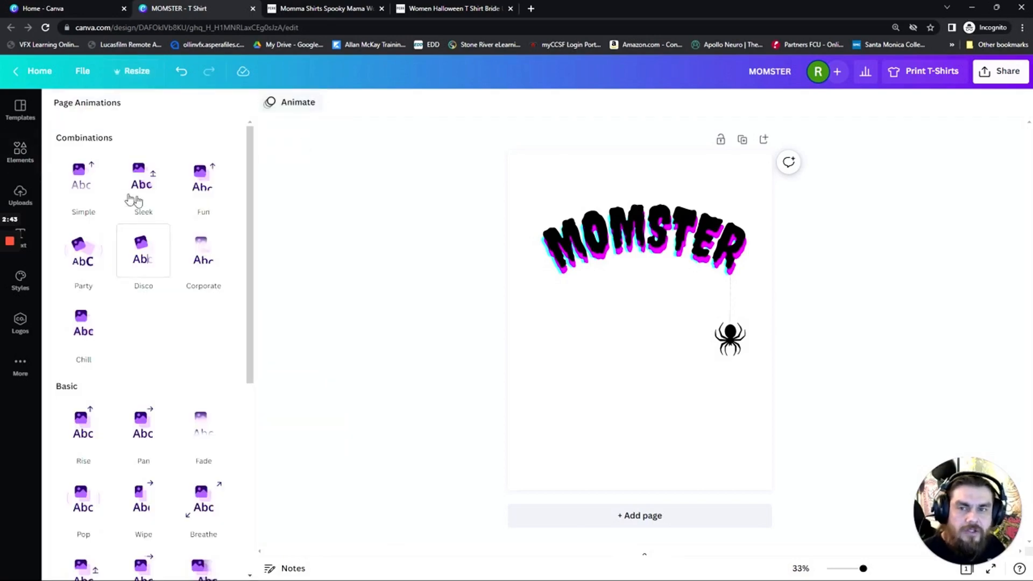
{"action": "left_click", "coordinate": [143, 500]}
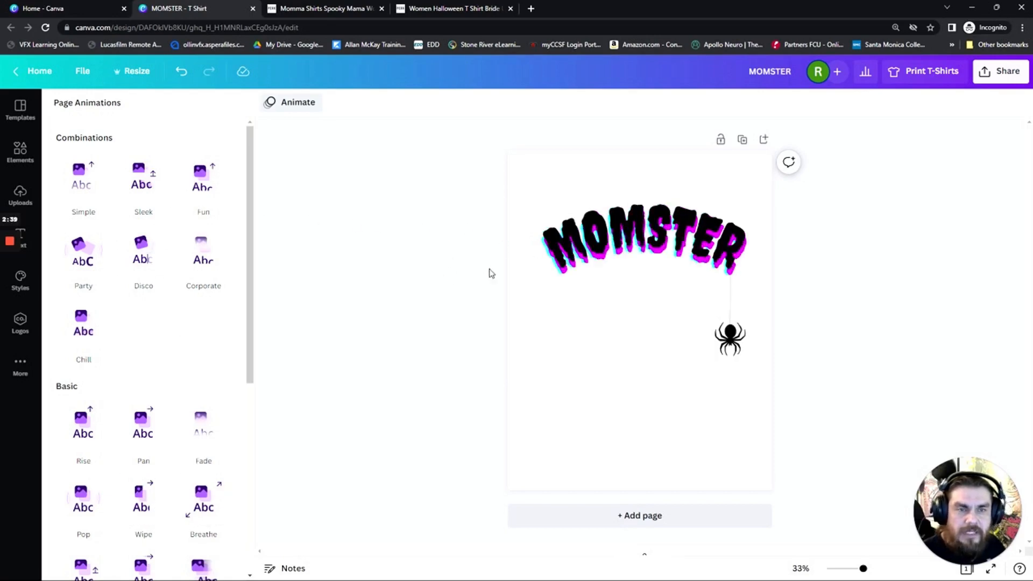
{"action": "left_click", "coordinate": [298, 111]}
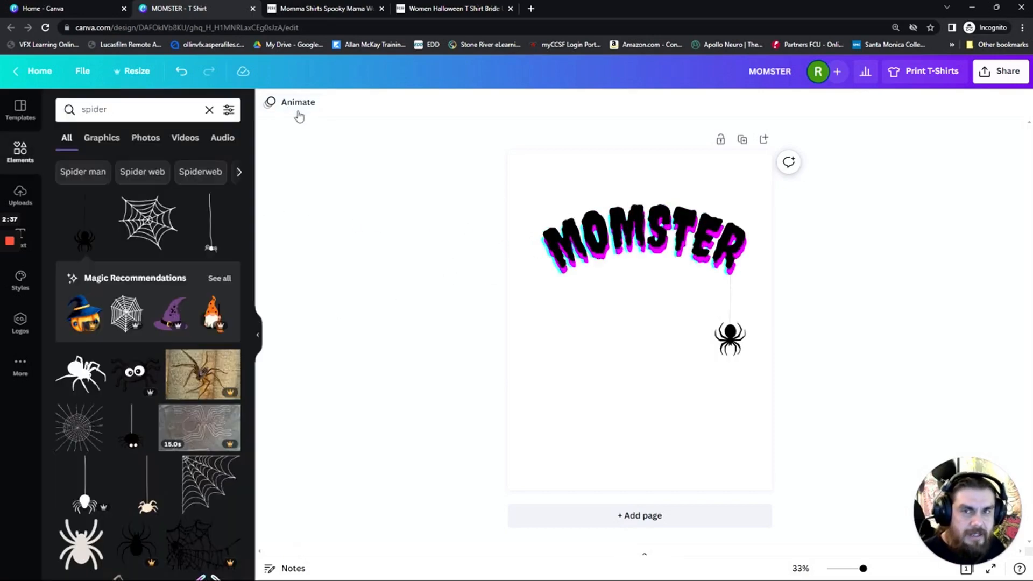
Examine the transparency setting of the MOMSTER text, keeping it at 100, and deselect the text
{"action": "left_click", "coordinate": [726, 264]}
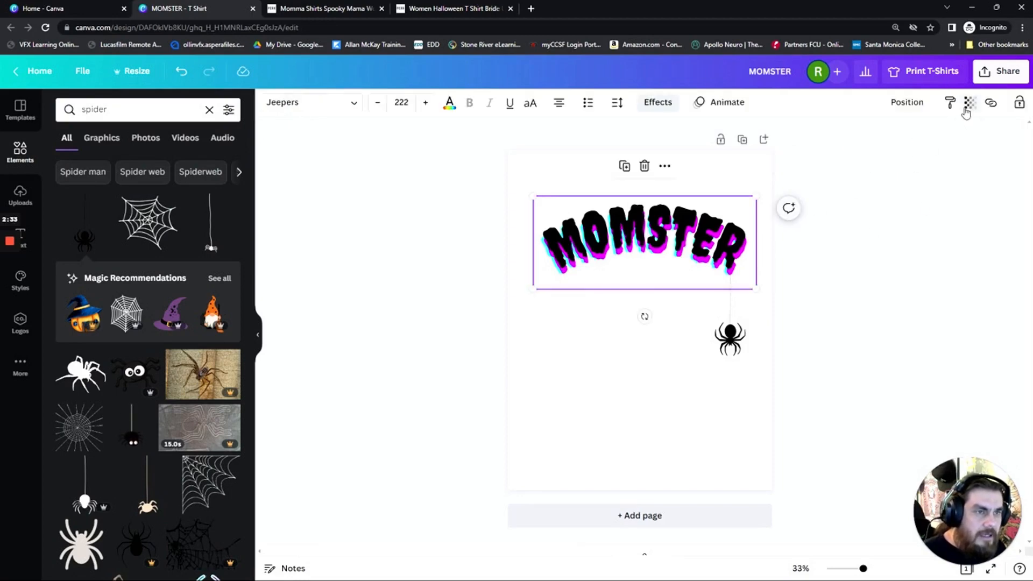
{"action": "left_click", "coordinate": [967, 111]}
{"action": "left_click_drag", "start_coordinate": [966, 149], "coordinate": [982, 168]}
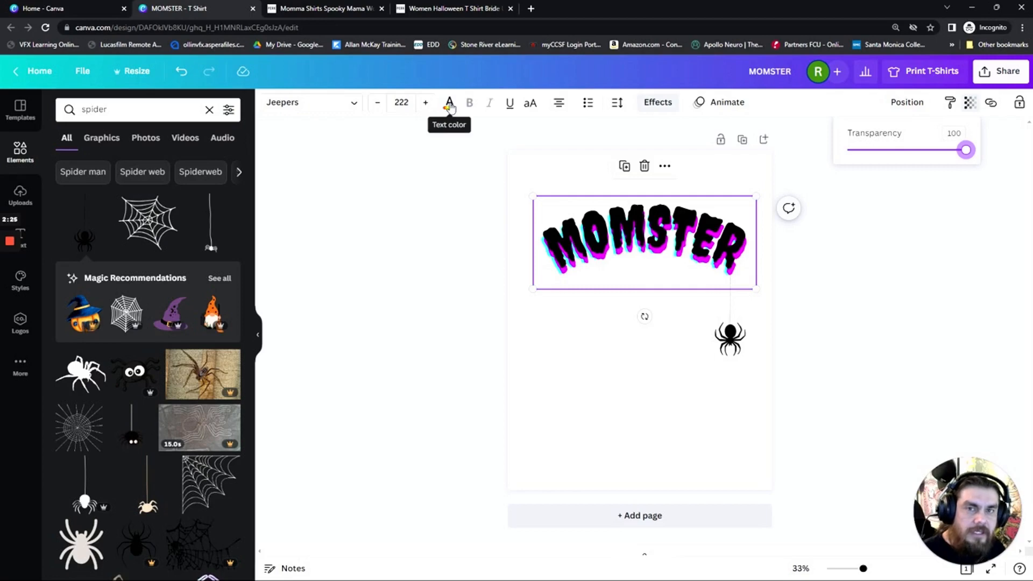
{"action": "left_click", "coordinate": [933, 290]}
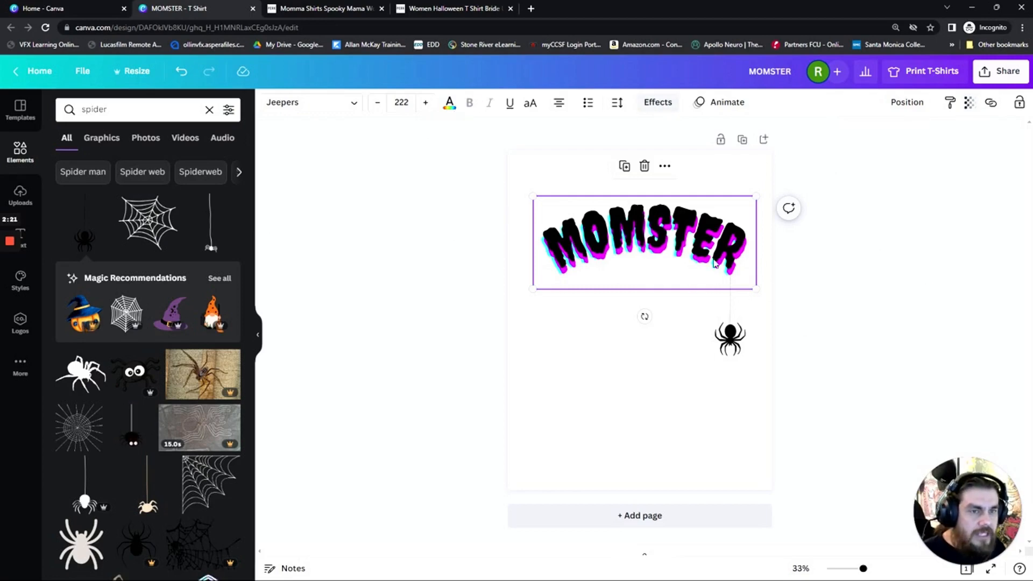
{"action": "left_click", "coordinate": [839, 300]}
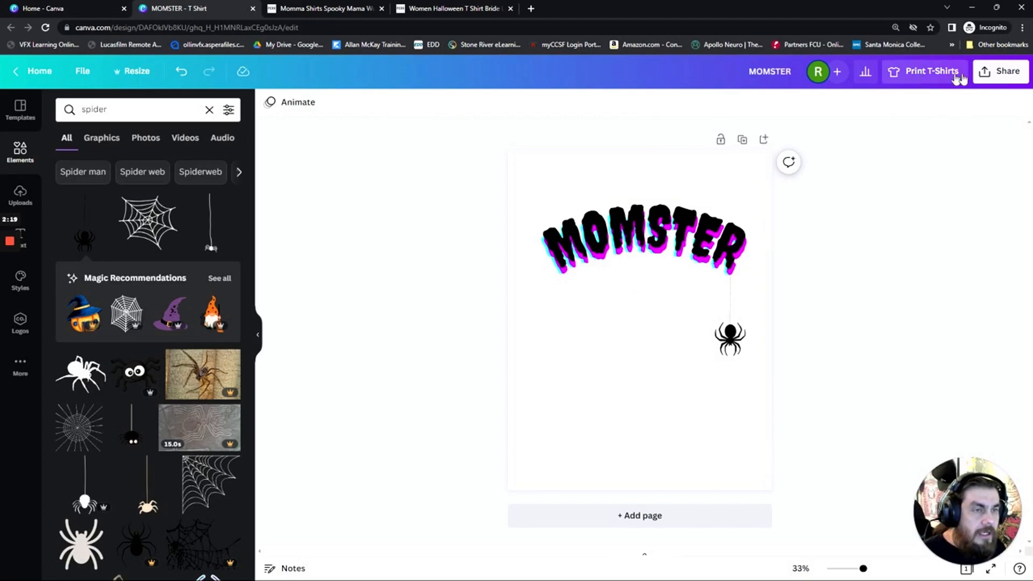
Open the design's download settings, try SVG as the file type, and switch back to PNG
{"action": "left_click", "coordinate": [997, 74]}
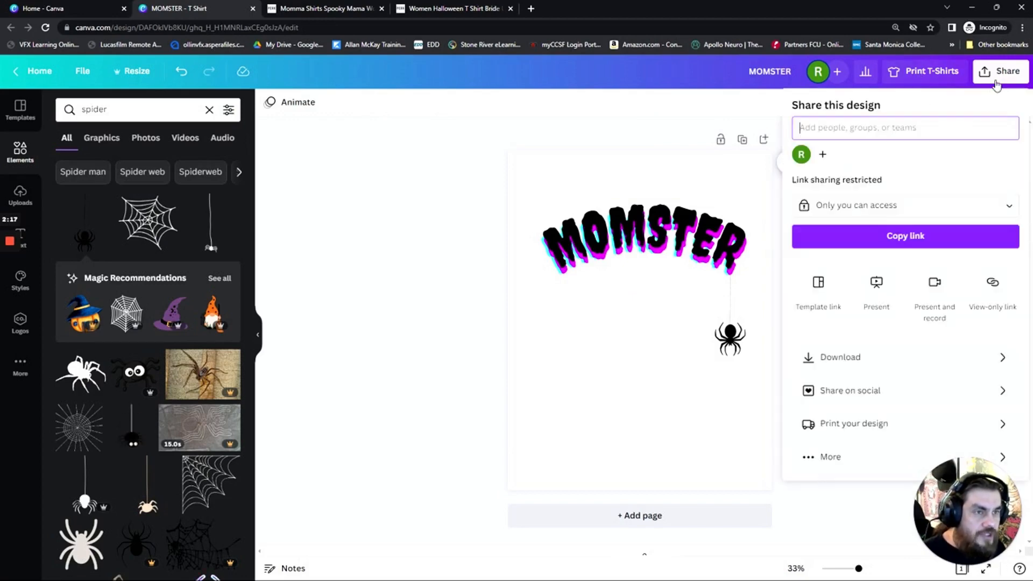
{"action": "left_click", "coordinate": [871, 358]}
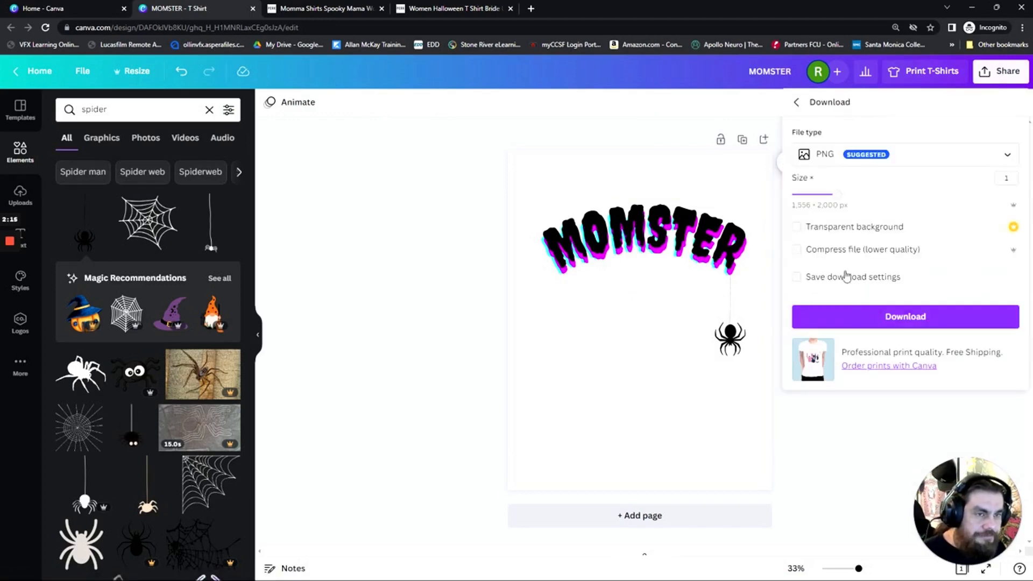
{"action": "left_click", "coordinate": [841, 157]}
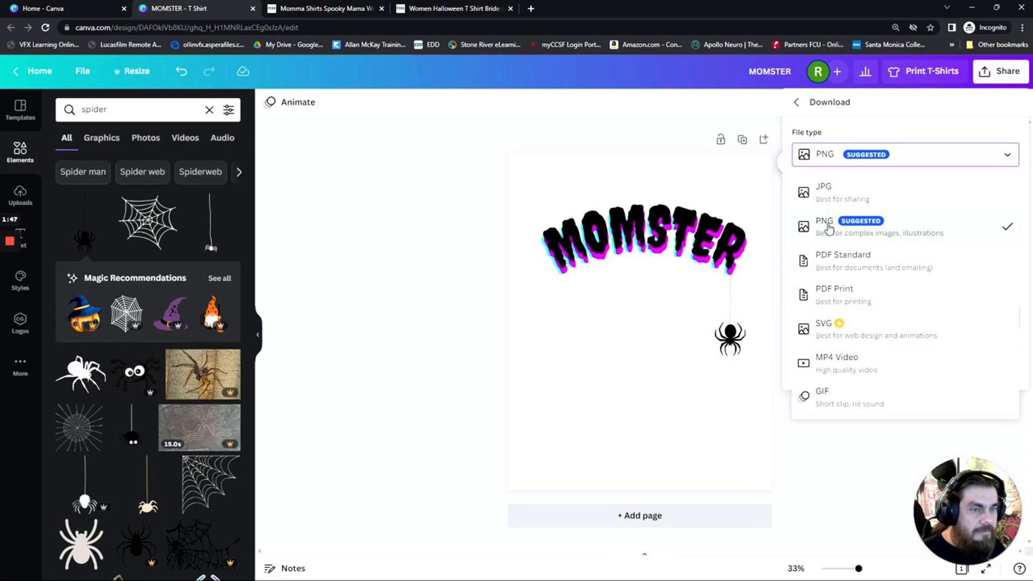
{"action": "left_click", "coordinate": [829, 325]}
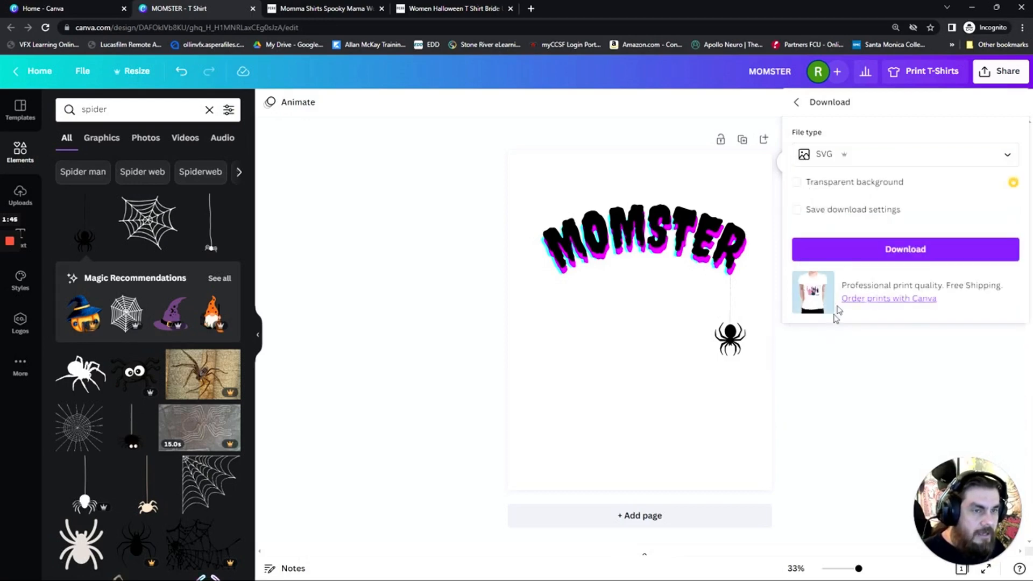
{"action": "left_click", "coordinate": [845, 160]}
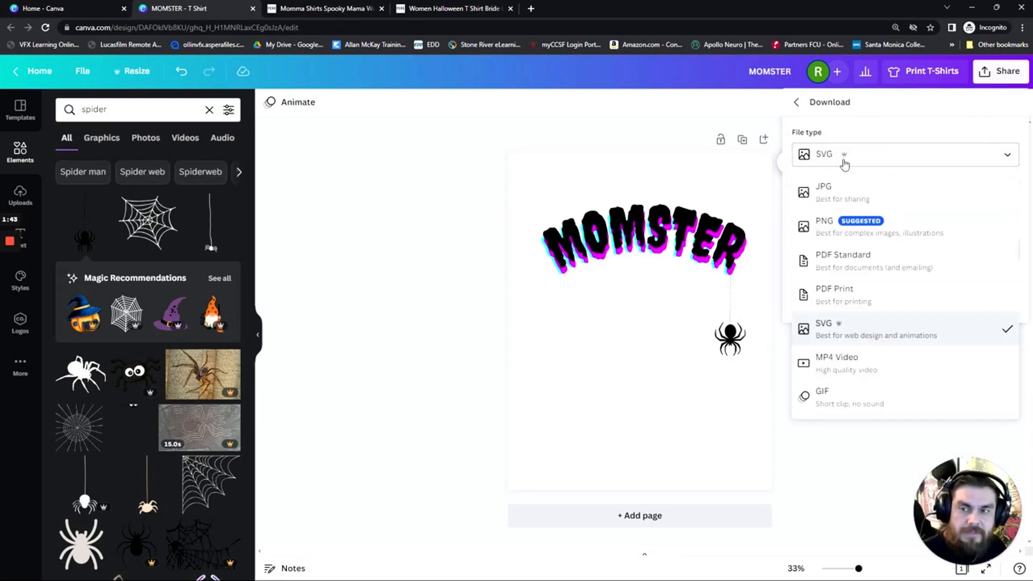
{"action": "left_click", "coordinate": [844, 227]}
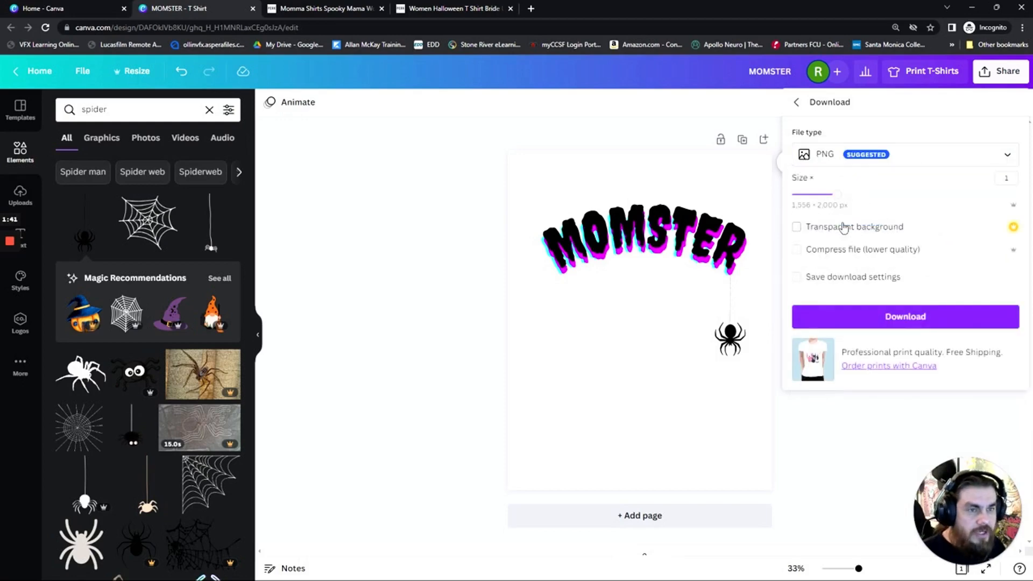
Set the PNG download size to 2.5 and enable the transparent background
{"action": "left_click_drag", "start_coordinate": [838, 200], "coordinate": [976, 210]}
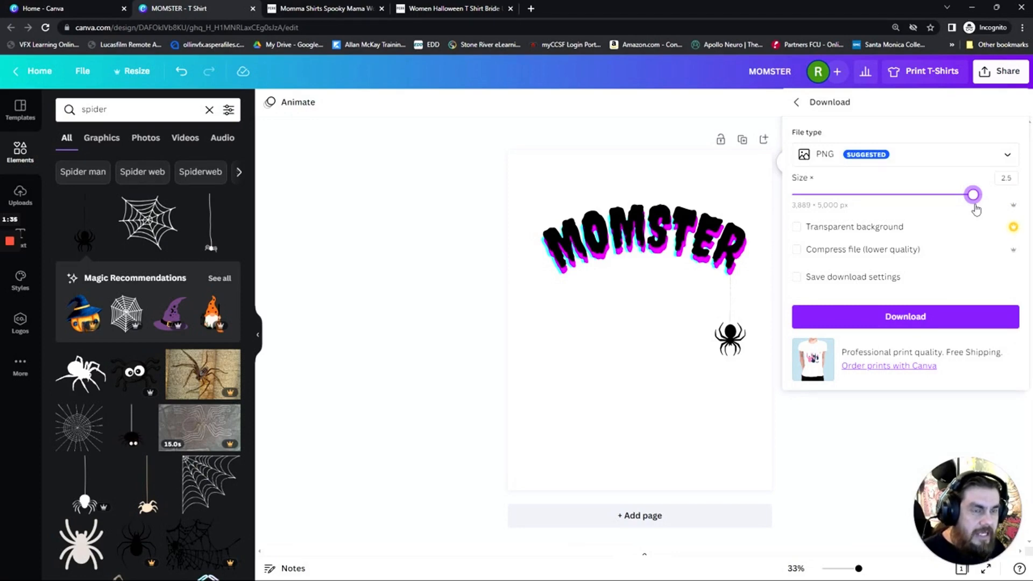
{"action": "left_click", "coordinate": [797, 228]}
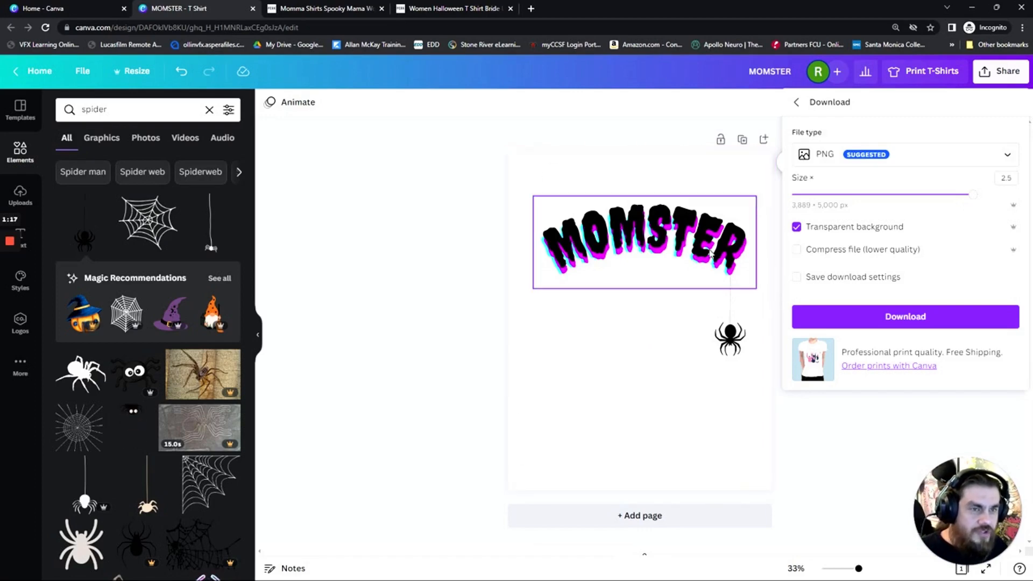
{"action": "left_click", "coordinate": [795, 228]}
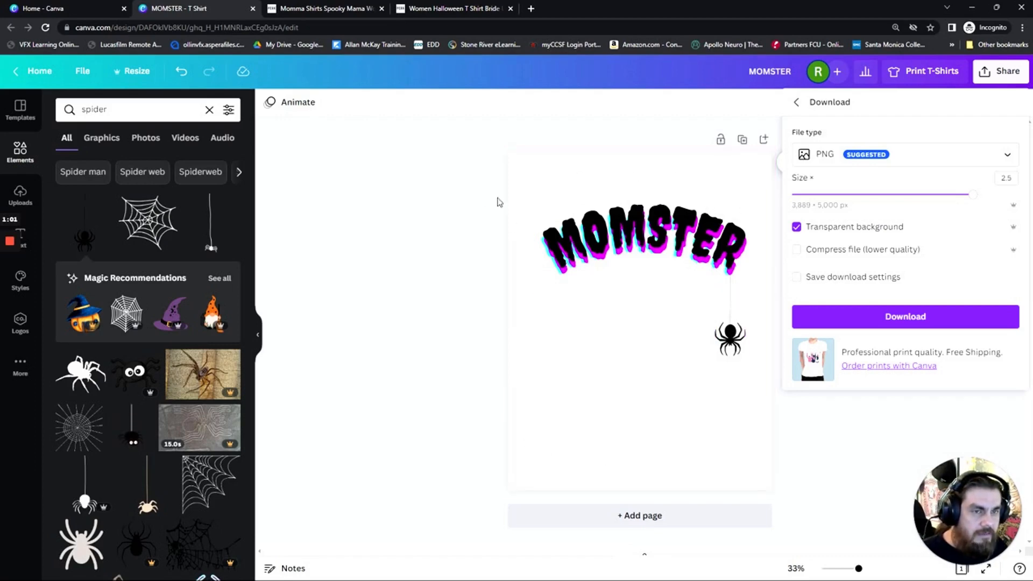
Download the design as an SVG file with a transparent background
{"action": "left_click", "coordinate": [825, 156]}
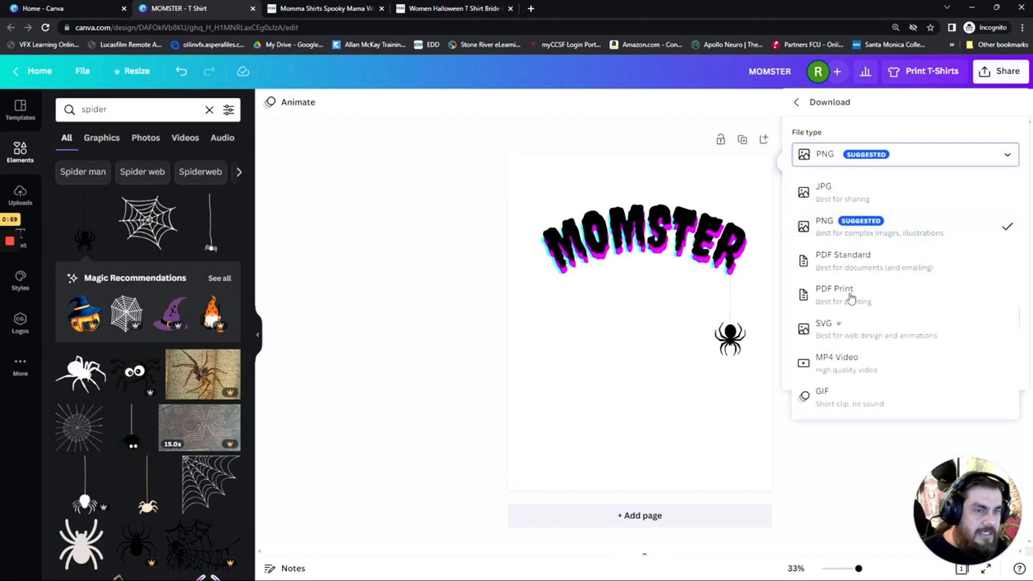
{"action": "left_click", "coordinate": [851, 328]}
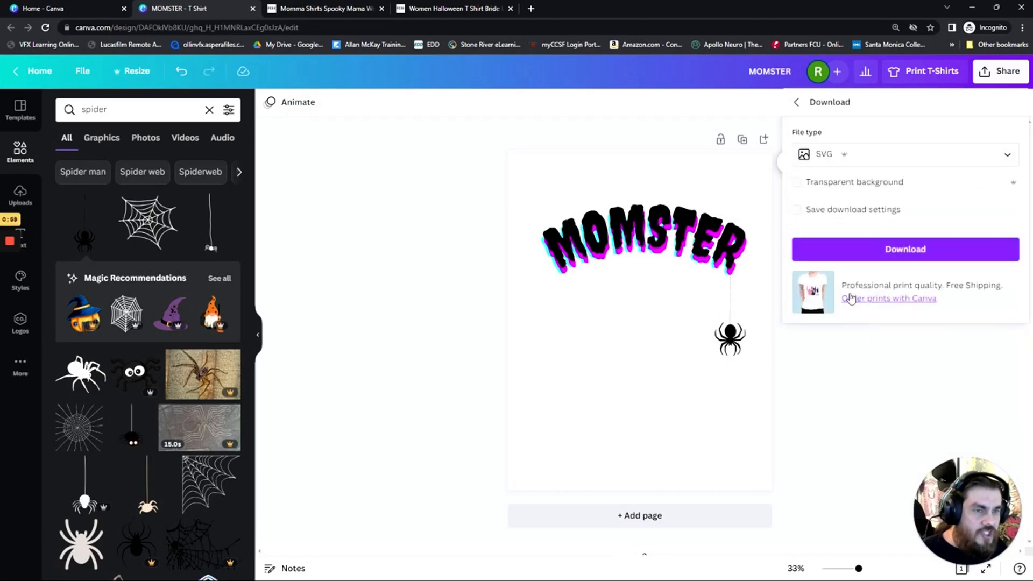
{"action": "left_click", "coordinate": [795, 182]}
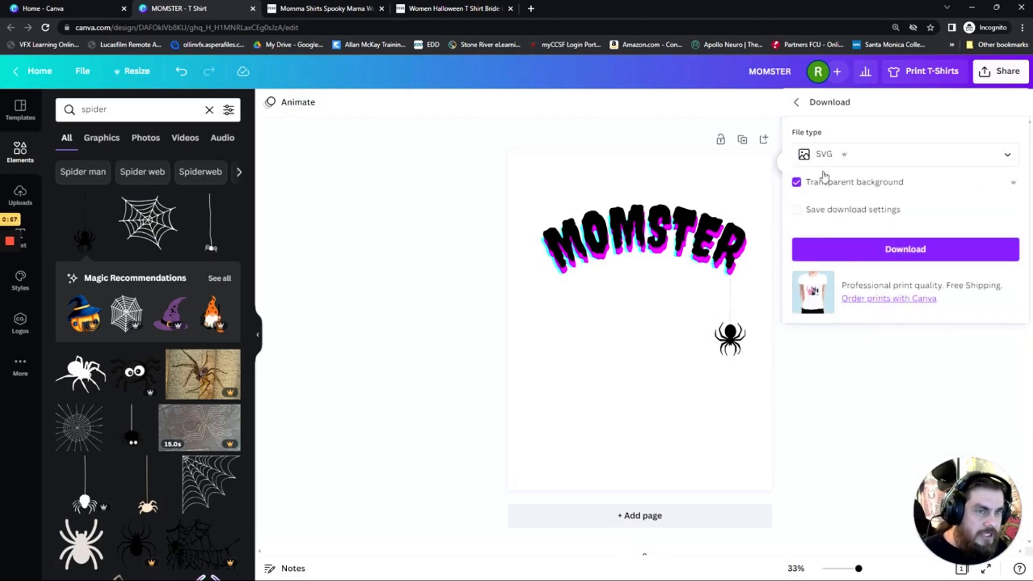
{"action": "left_click", "coordinate": [897, 255]}
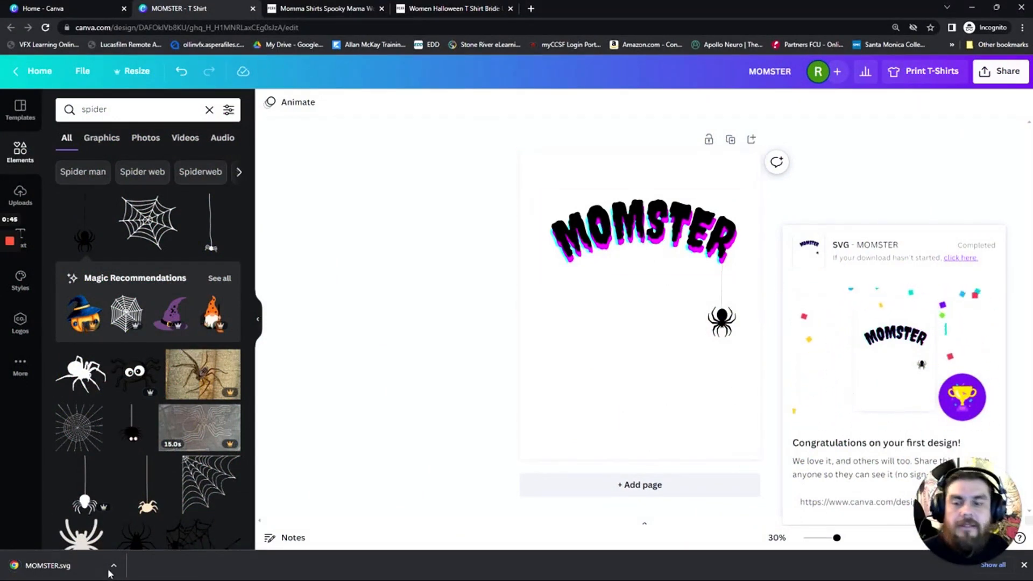
Open the downloaded MOMSTER.svg file in the browser and inspect the whole artwork at 50% zoom
{"action": "left_click", "coordinate": [32, 564]}
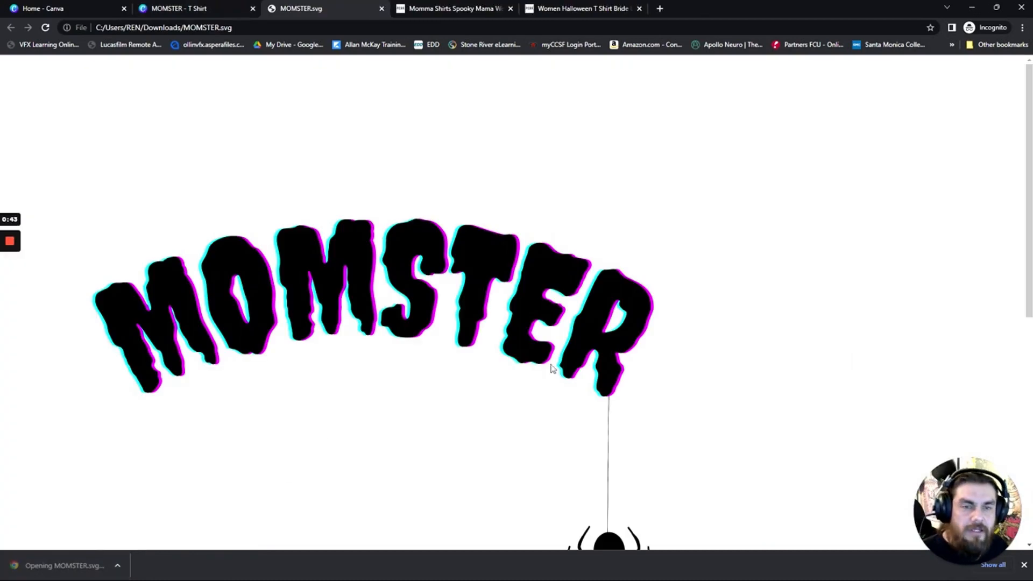
{"action": "scroll", "coordinate": [504, 346], "scroll_direction": "down", "scroll_amount": 5}
{"action": "scroll", "coordinate": [503, 346], "scroll_direction": "up", "scroll_amount": 5}
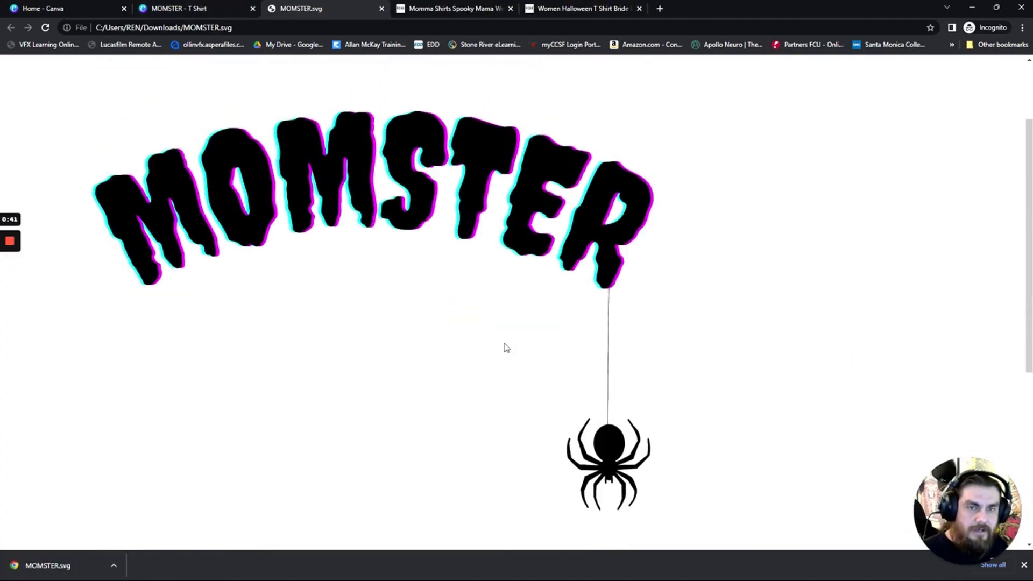
{"action": "scroll", "coordinate": [505, 347], "scroll_direction": "down", "scroll_amount": 7}
{"action": "scroll", "coordinate": [505, 347], "scroll_direction": "up", "scroll_amount": 2}
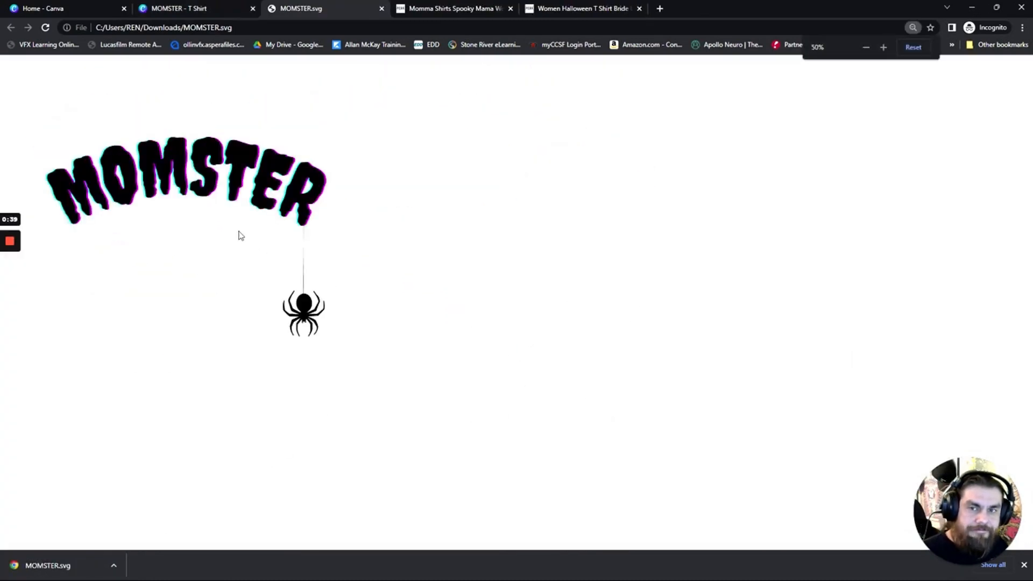